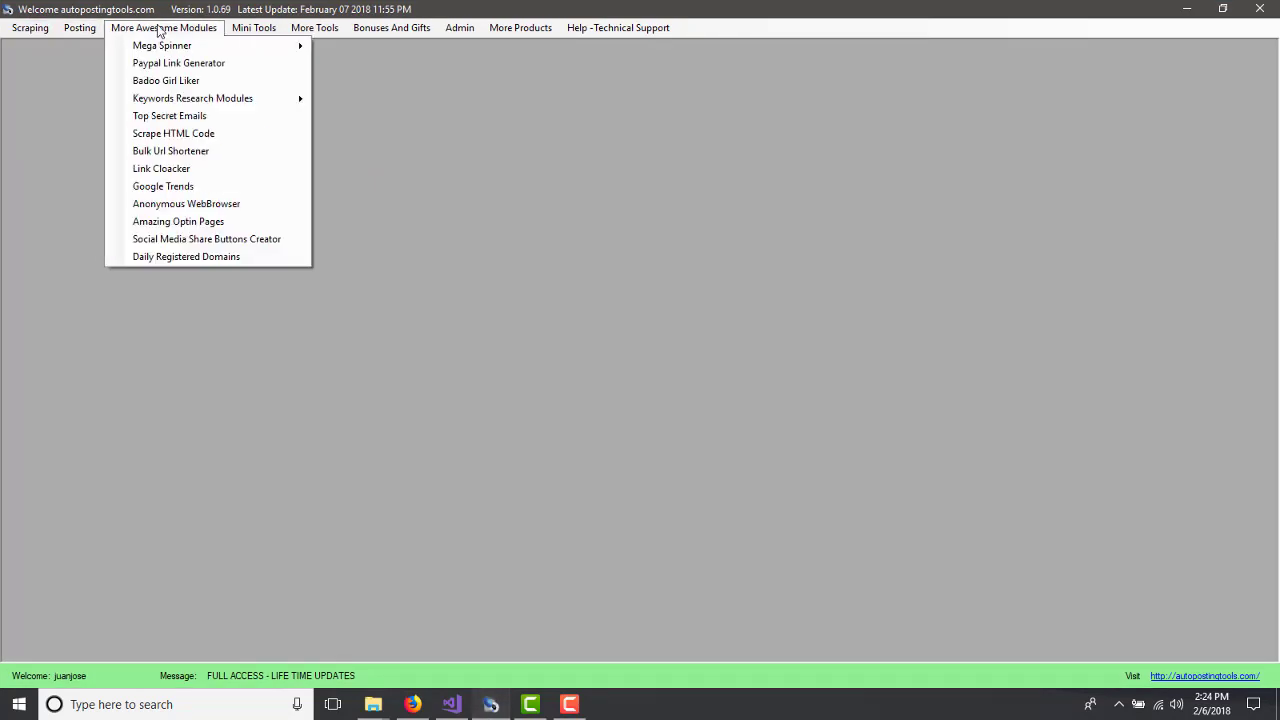
Step: Open the Unclaimed Business Finder (Yelp, Google Maps) module from the business leads scrapers
{"action": "mouse_move", "coordinate": [252, 31]}
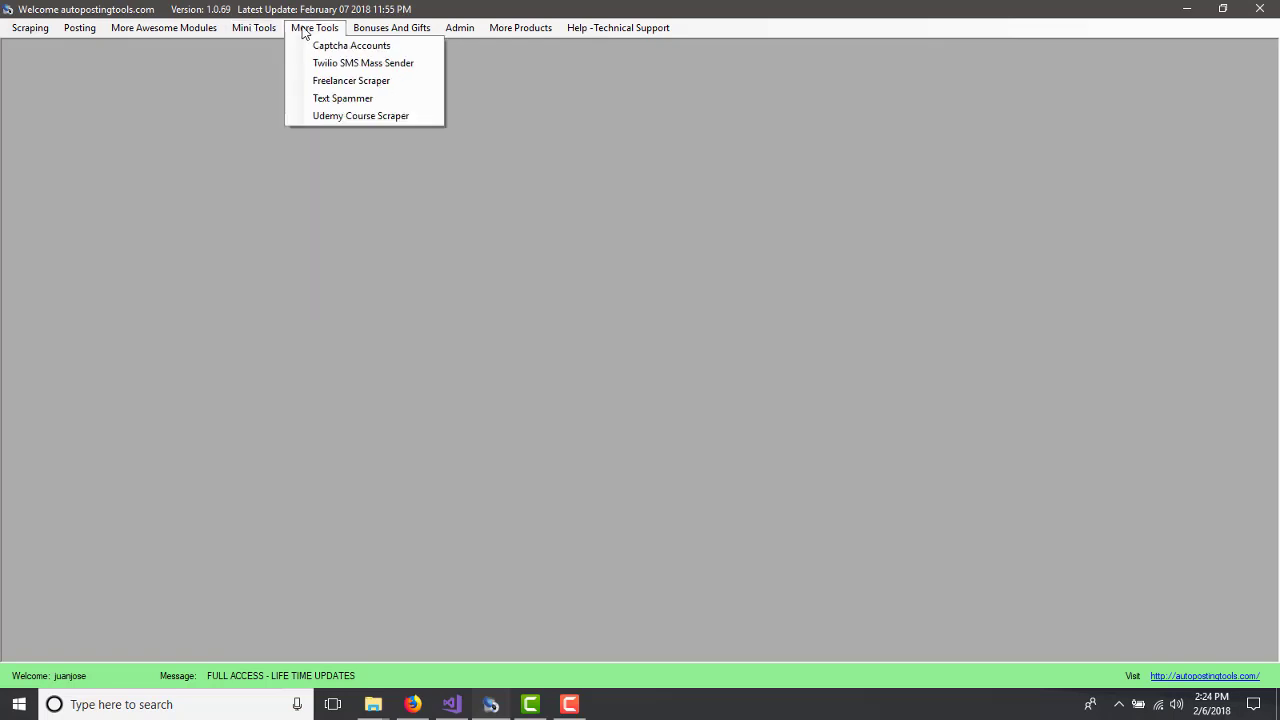
{"action": "mouse_move", "coordinate": [35, 31]}
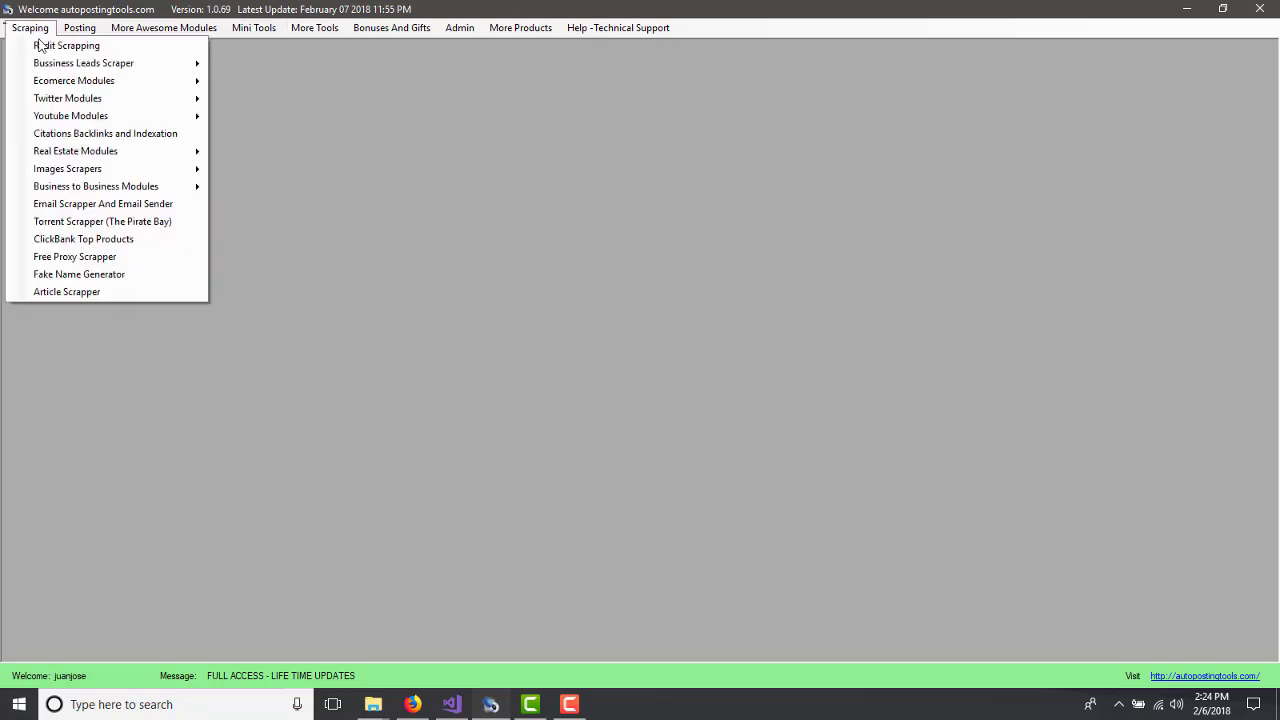
{"action": "mouse_move", "coordinate": [88, 72]}
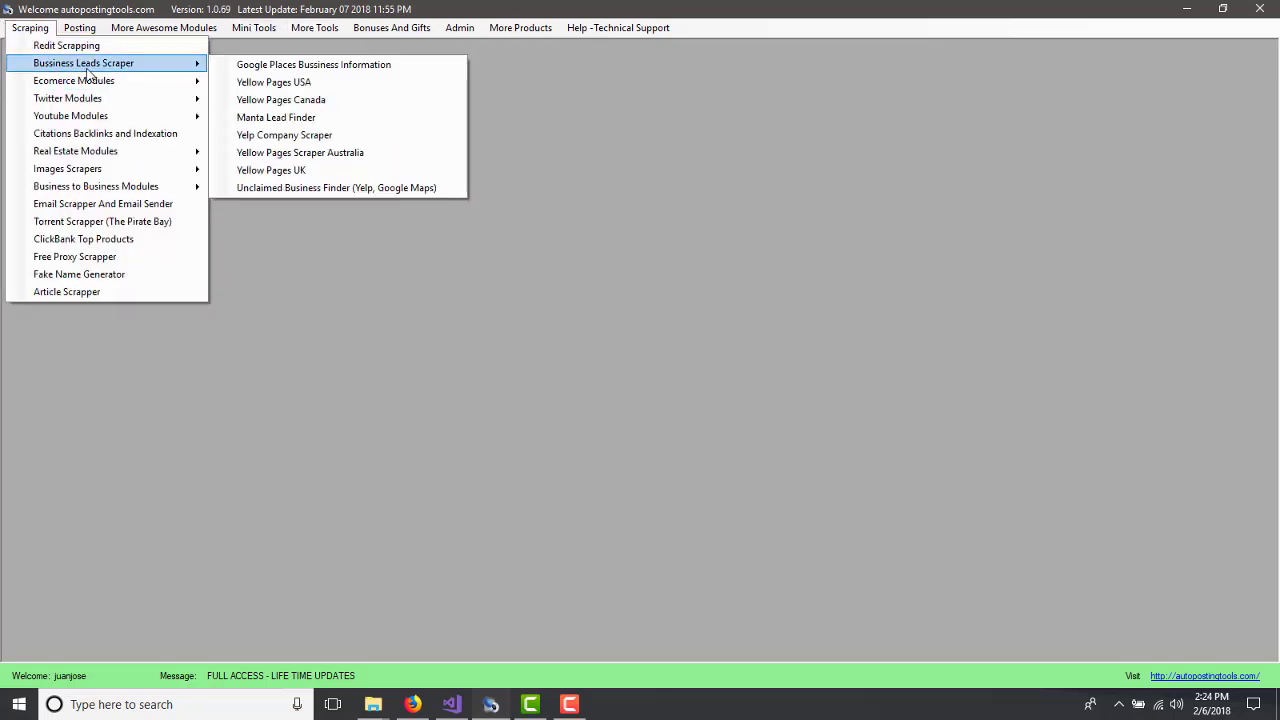
{"action": "left_click", "coordinate": [368, 189]}
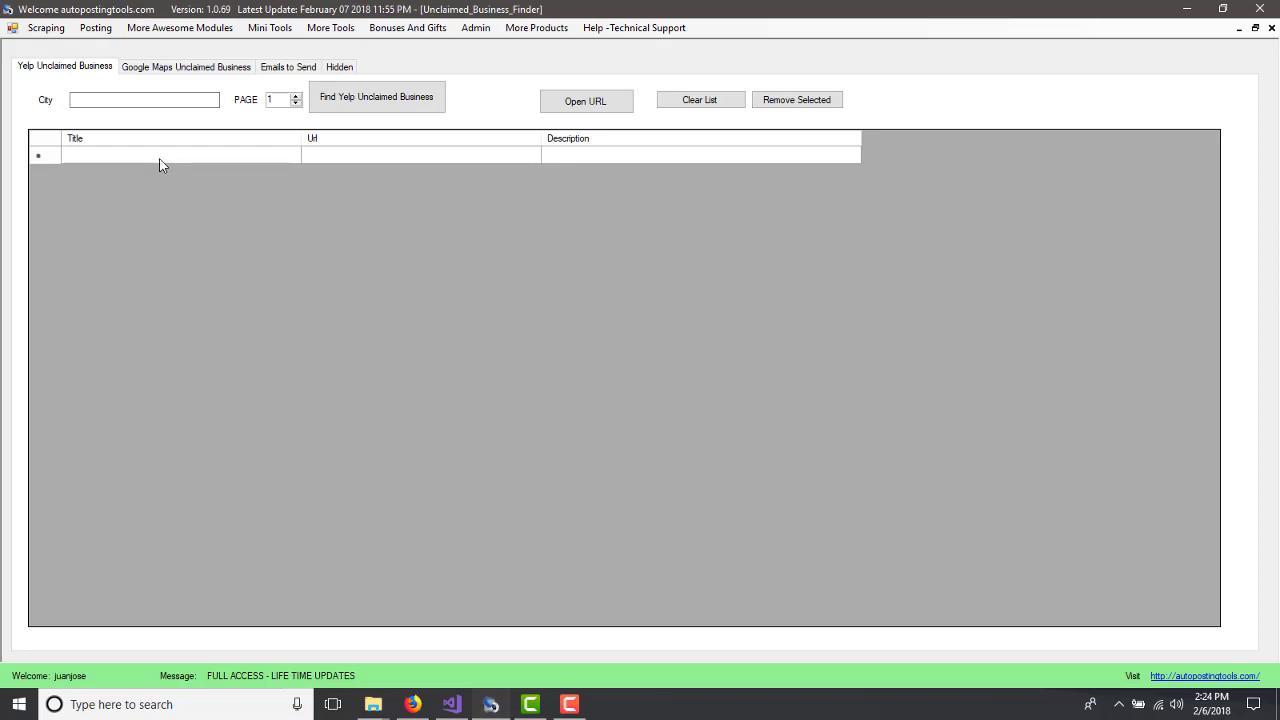
Step: Find Yelp unclaimed businesses for the city "boston" on page 1, and widen the Title column of the results
{"action": "left_click", "coordinate": [121, 102]}
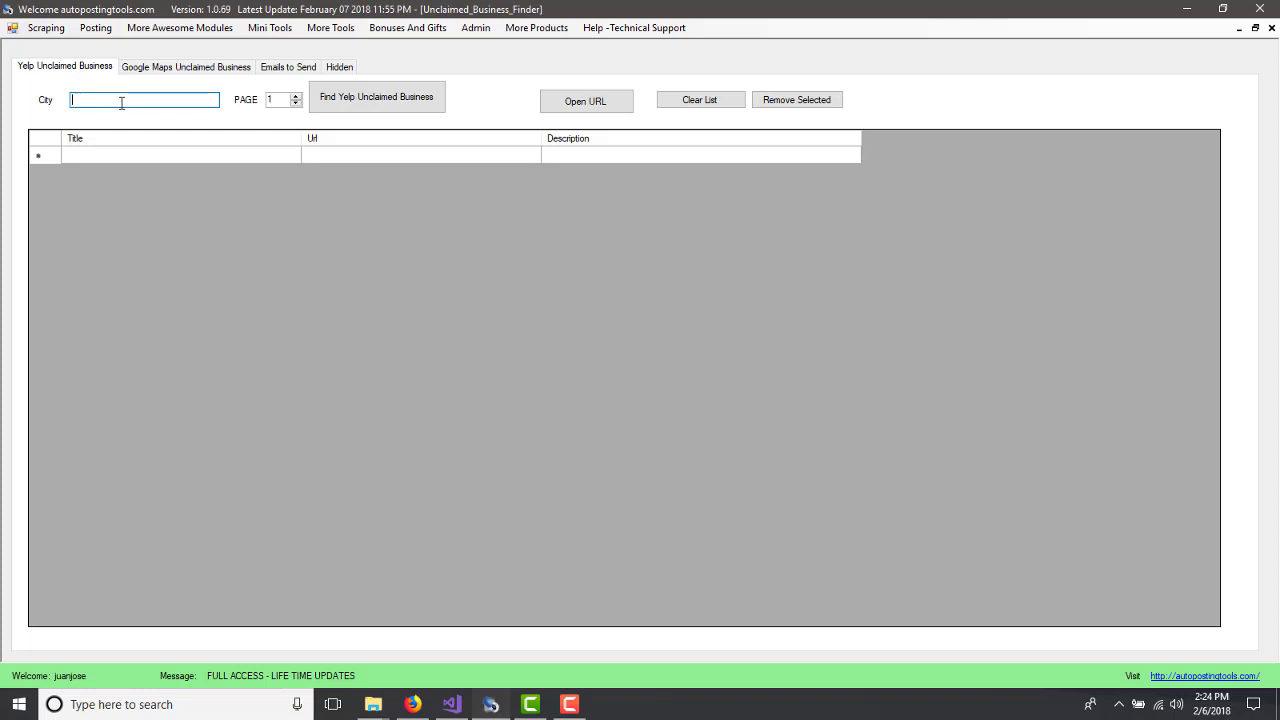
{"action": "type", "text": "boston"}
{"action": "left_click", "coordinate": [388, 100]}
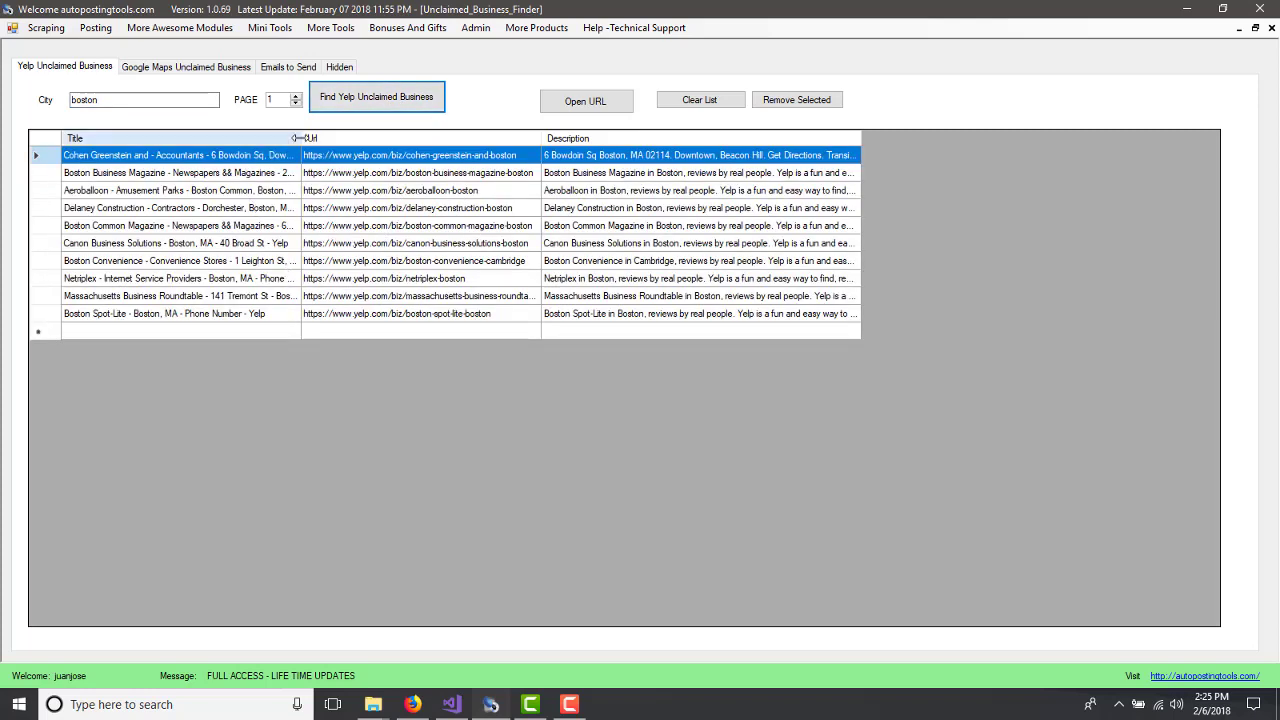
{"action": "left_click_drag", "start_coordinate": [300, 138], "coordinate": [449, 138]}
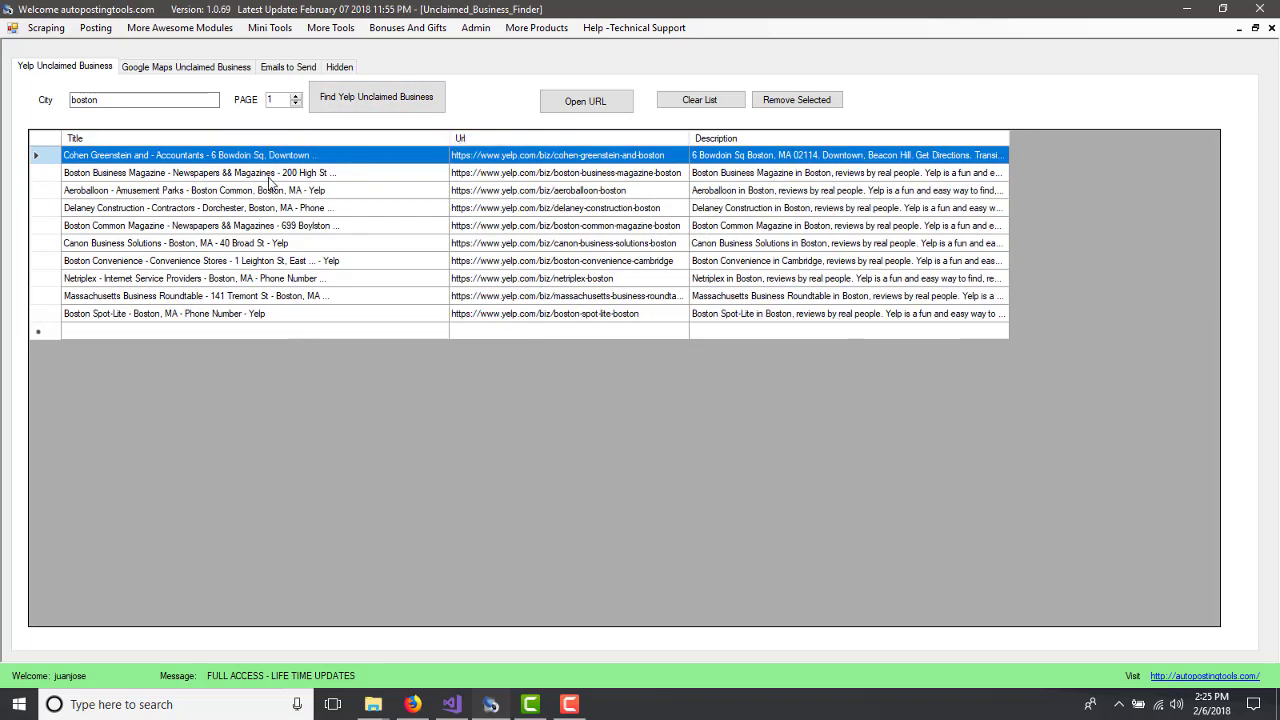
Step: Add the Yelp unclaimed businesses from pages 2 and 3 for boston and look through the list
{"action": "left_click", "coordinate": [296, 97]}
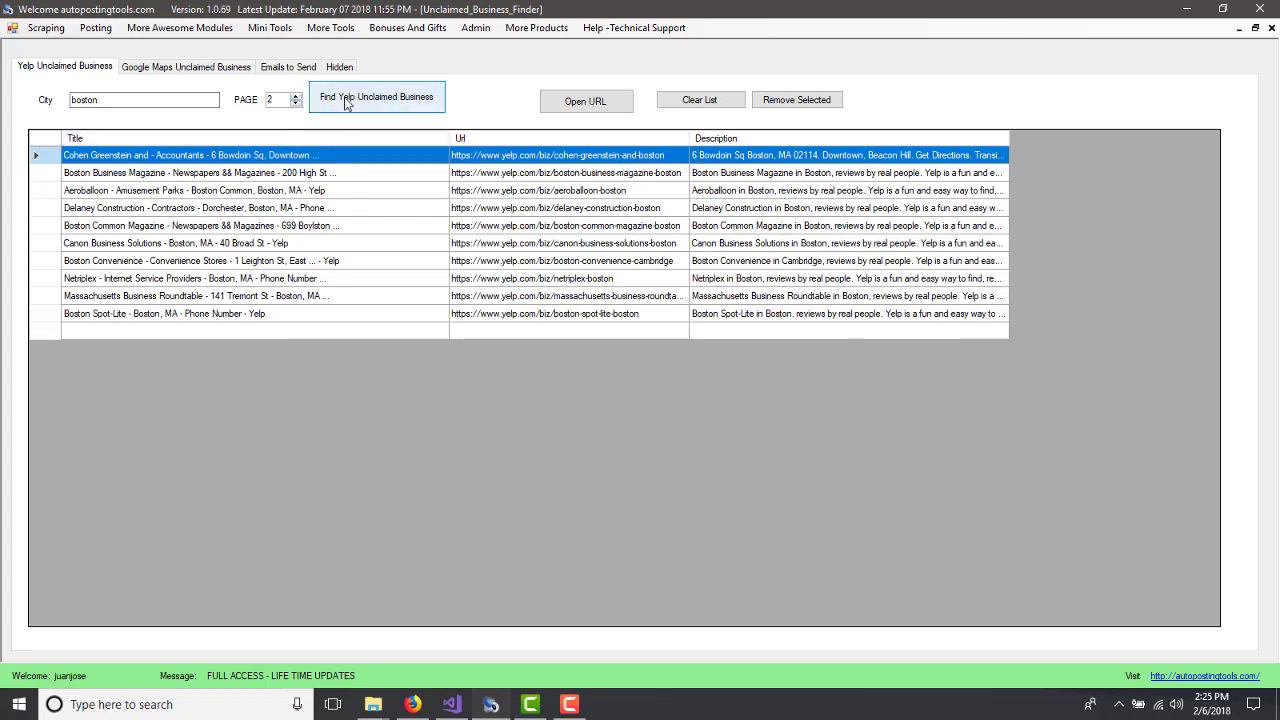
{"action": "left_click", "coordinate": [346, 104]}
{"action": "left_click", "coordinate": [295, 101]}
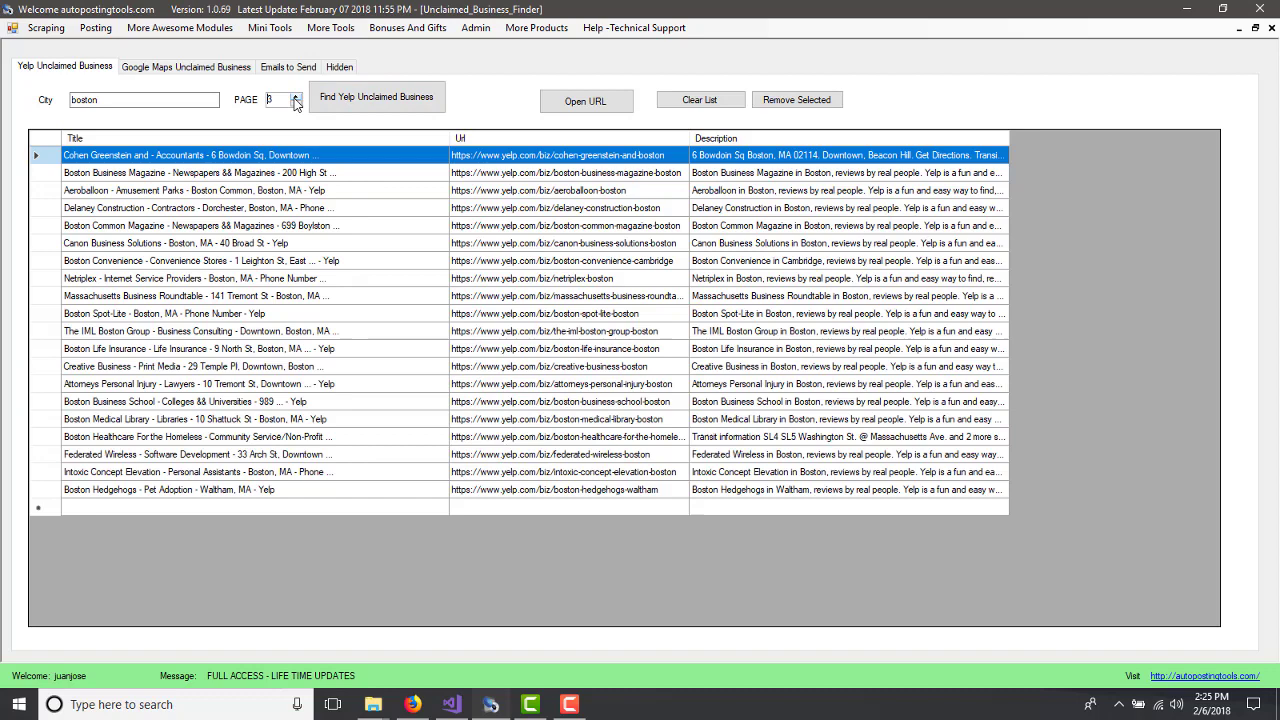
{"action": "left_click", "coordinate": [328, 106]}
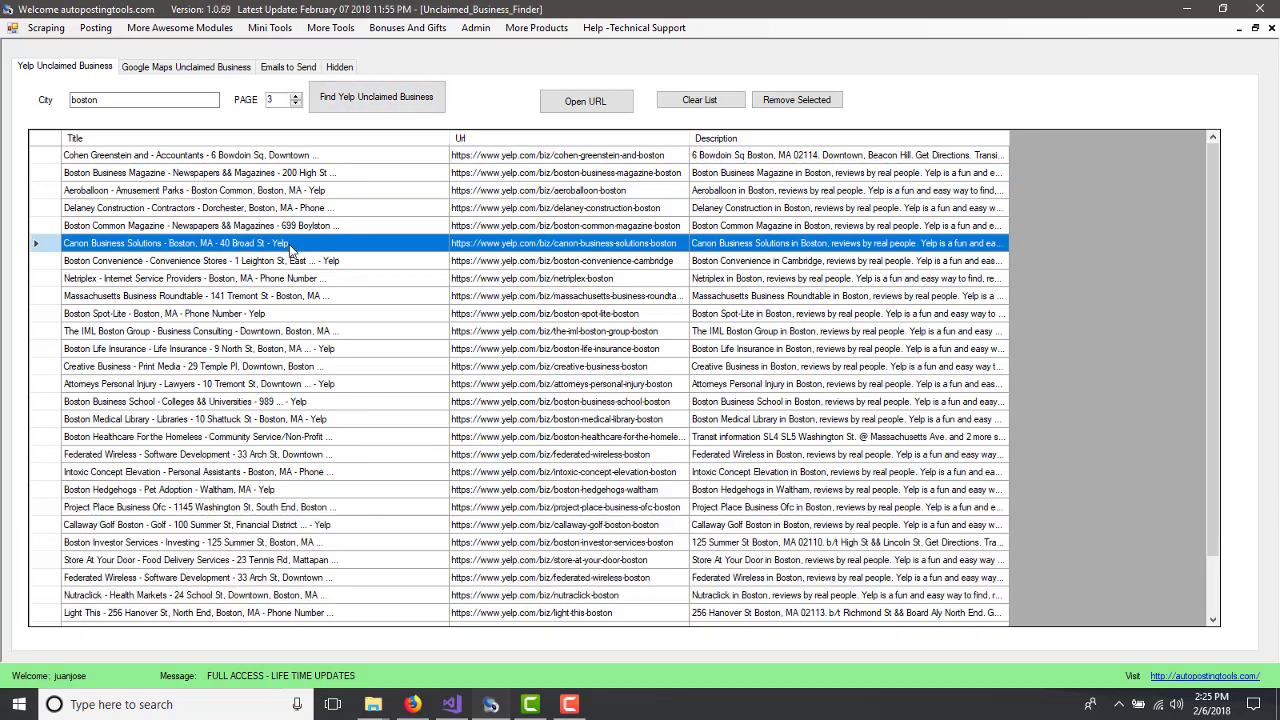
{"action": "left_click", "coordinate": [266, 471]}
{"action": "scroll", "coordinate": [268, 470], "scroll_direction": "down", "scroll_amount": 1}
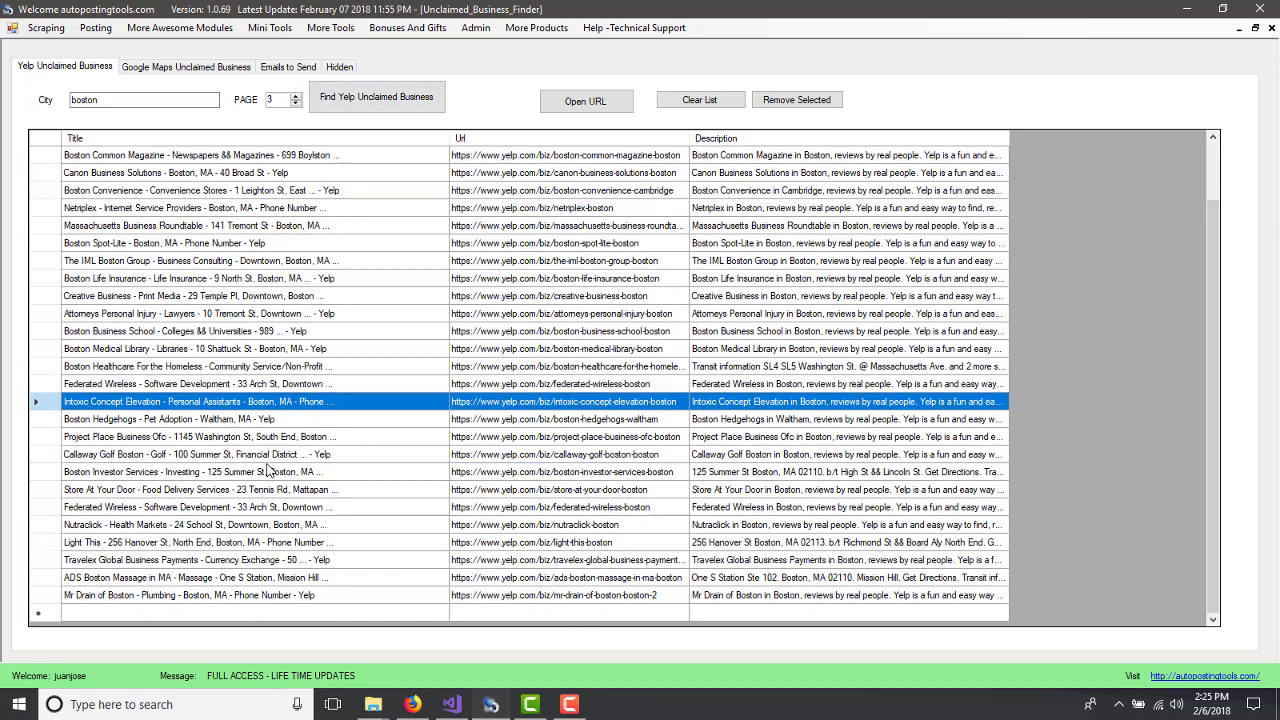
{"action": "scroll", "coordinate": [270, 465], "scroll_direction": "up", "scroll_amount": 1}
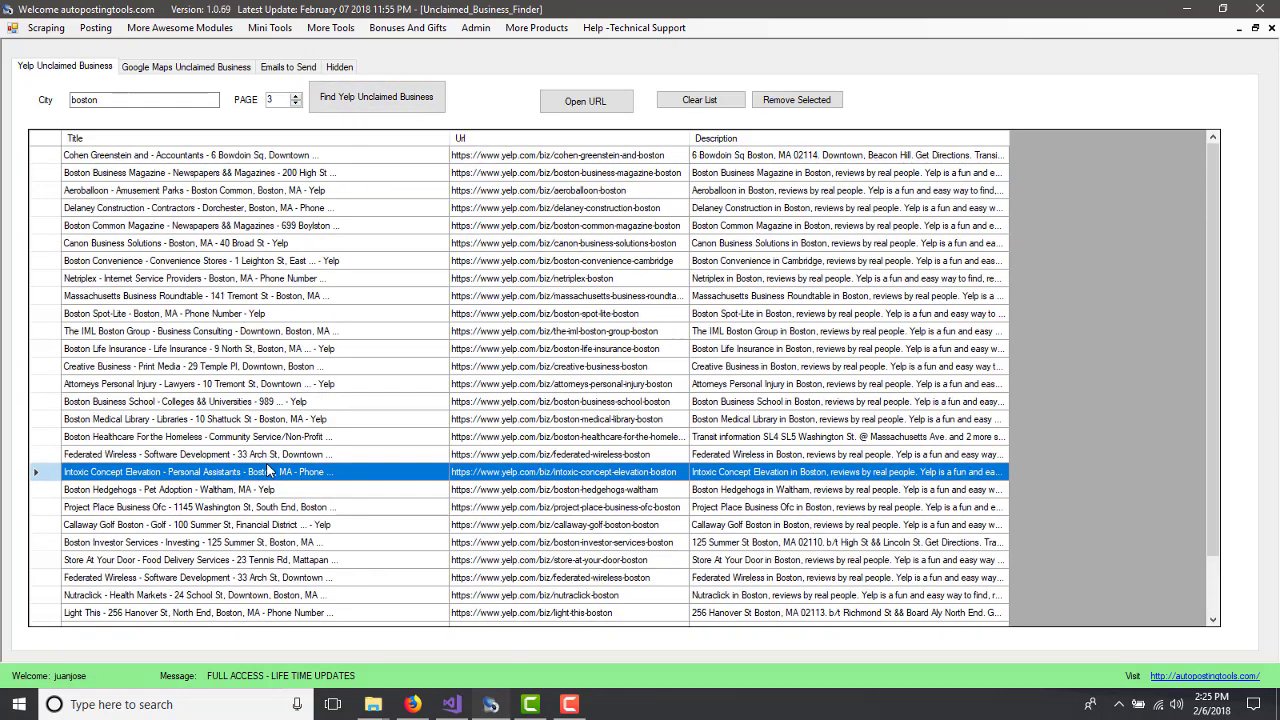
Step: Open the Yelp page of the first listed business in the browser and examine its name and business claim notice
{"action": "left_click", "coordinate": [582, 158]}
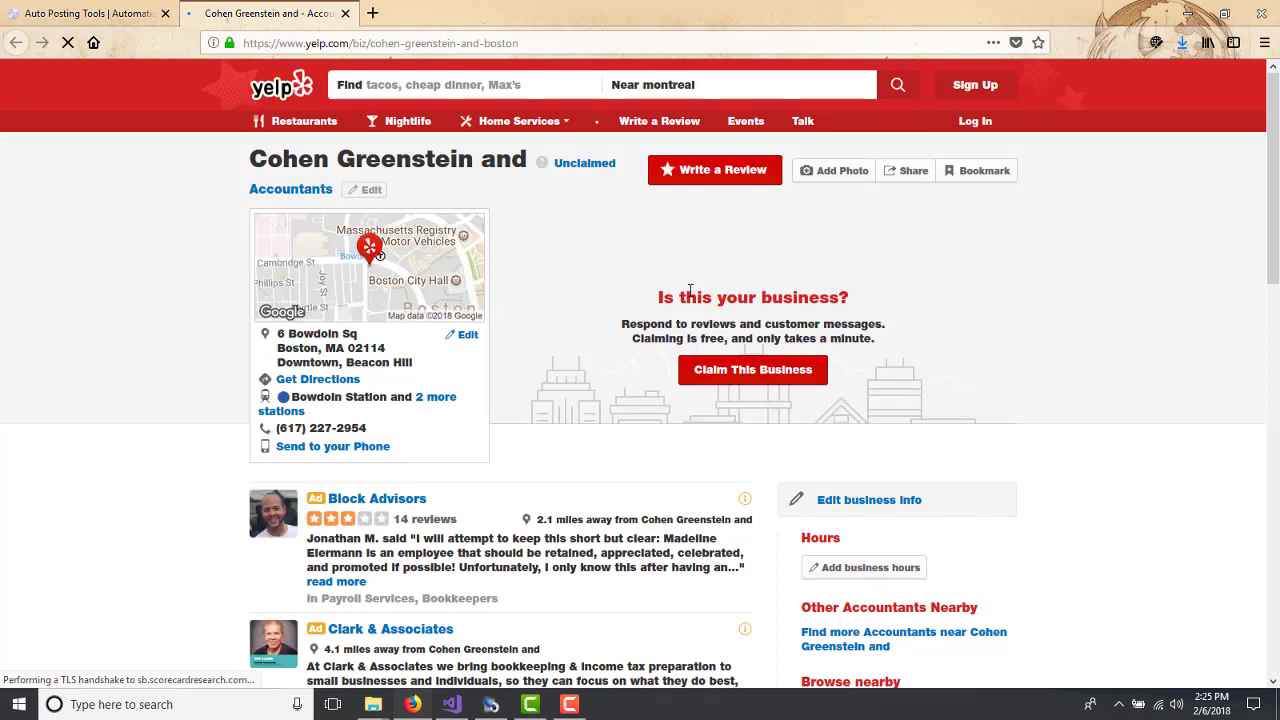
{"action": "left_click_drag", "start_coordinate": [656, 297], "coordinate": [832, 297]}
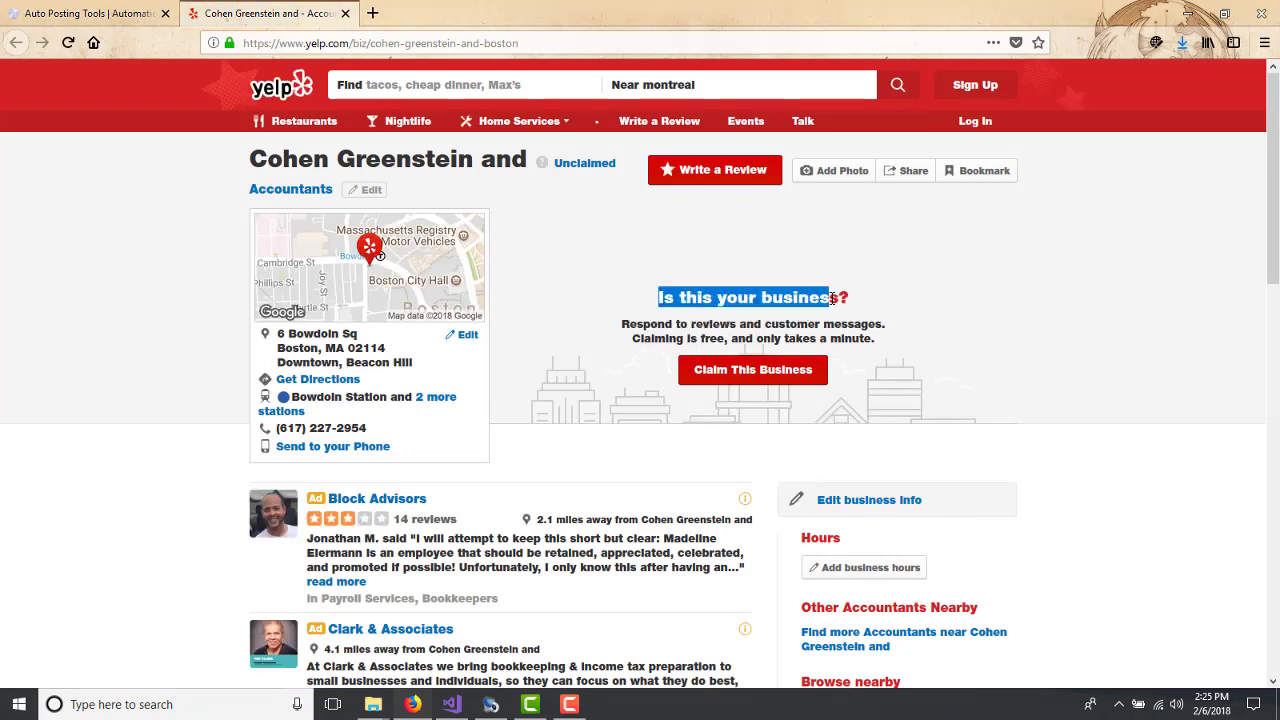
{"action": "left_click", "coordinate": [683, 313]}
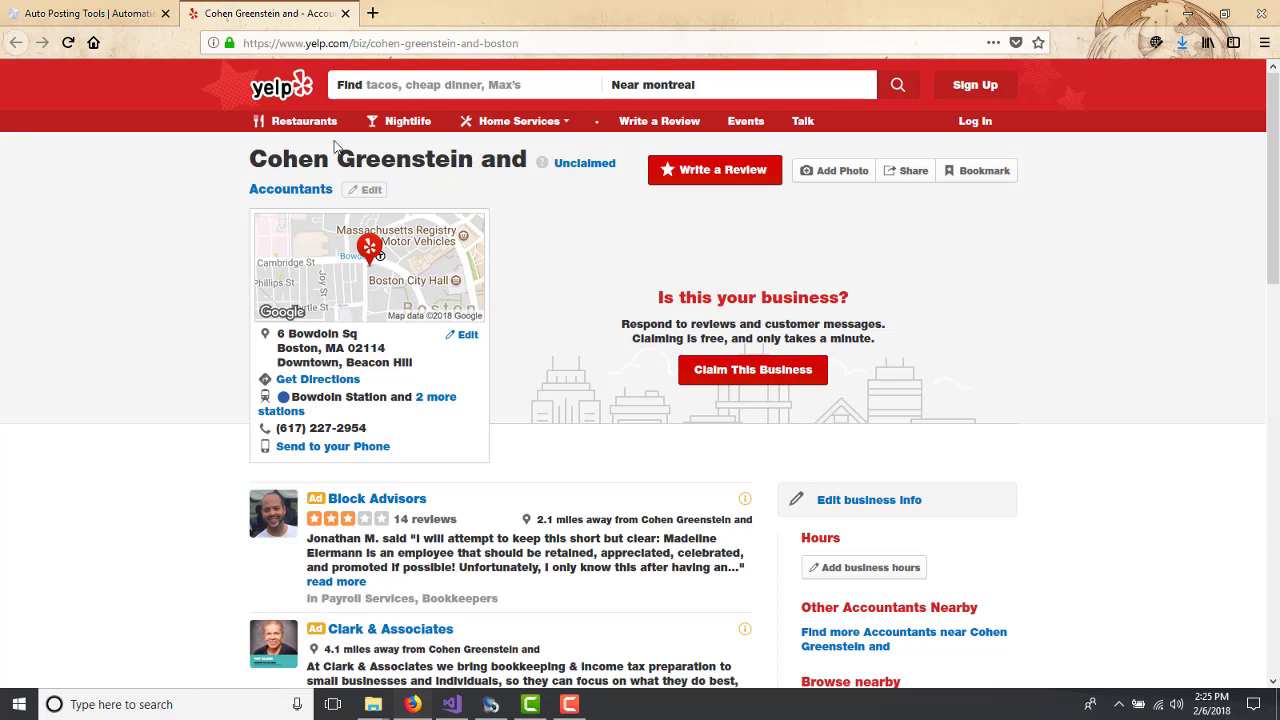
{"action": "left_click_drag", "start_coordinate": [473, 160], "coordinate": [256, 160]}
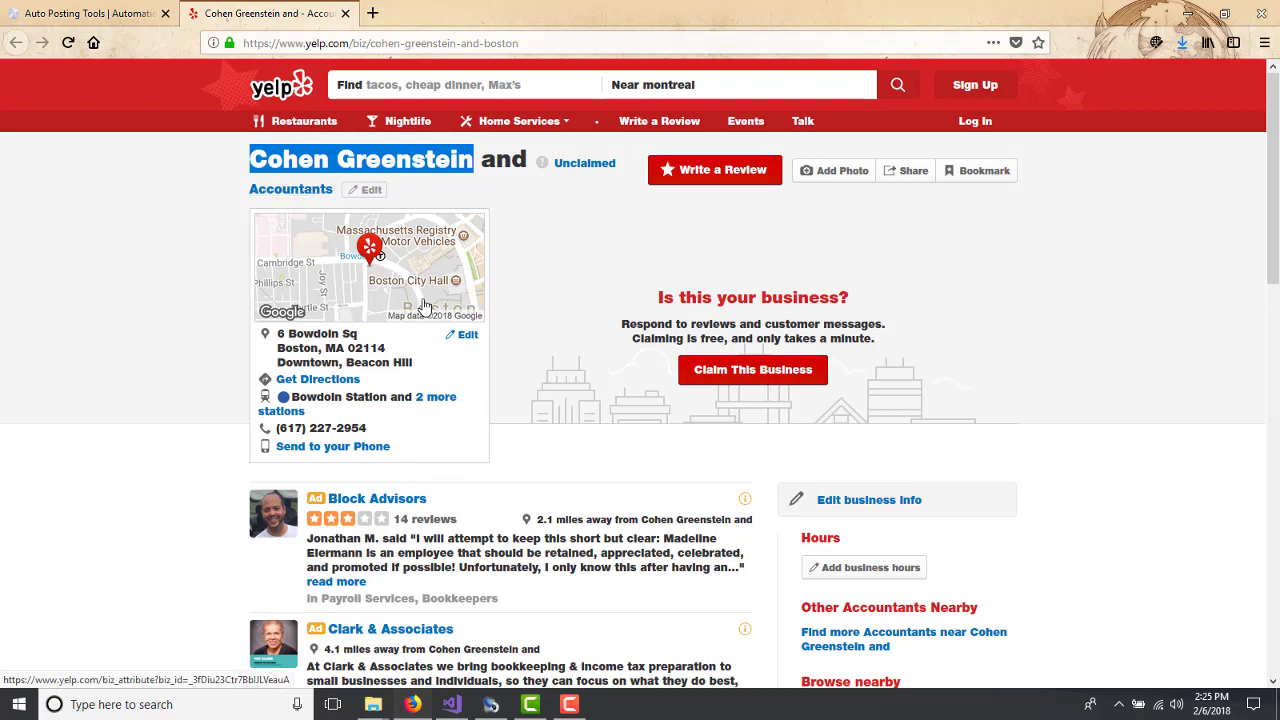
Step: Switch back to the autopostingtools.com program, clear the results list, and find Yelp unclaimed businesses for "boston dentist" on pages 1 and 2
{"action": "left_click", "coordinate": [491, 704]}
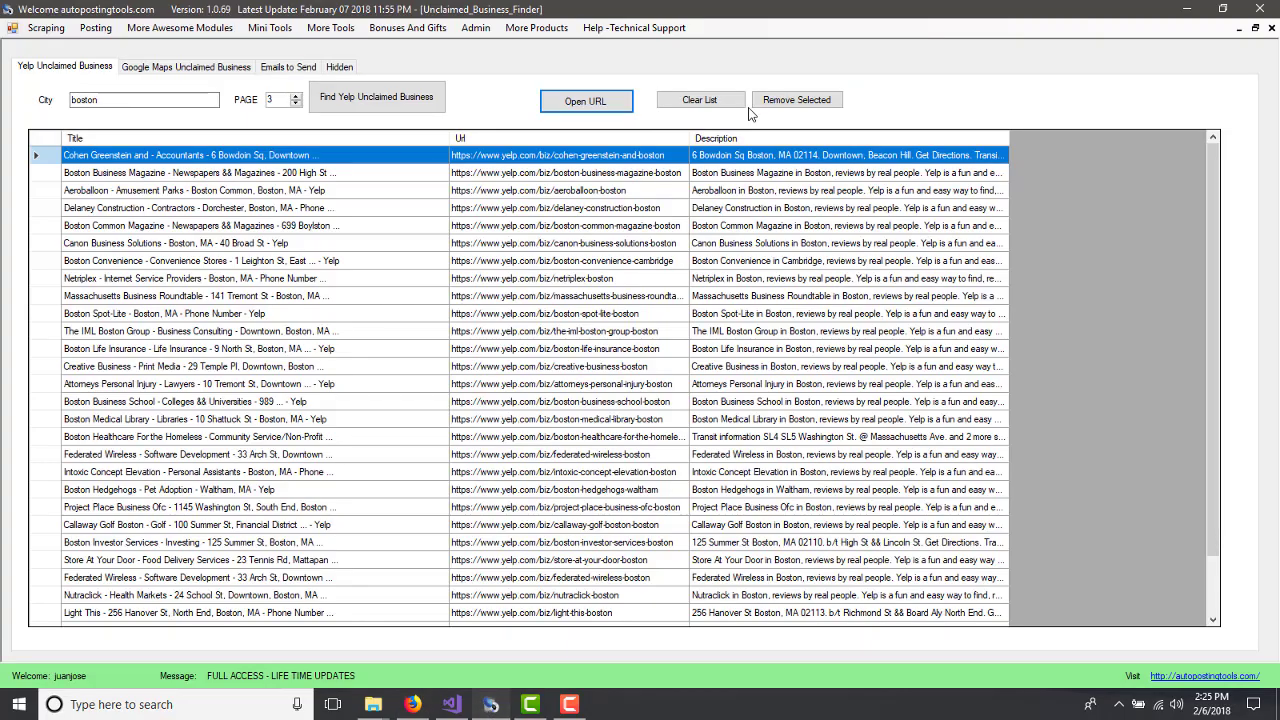
{"action": "left_click", "coordinate": [700, 100]}
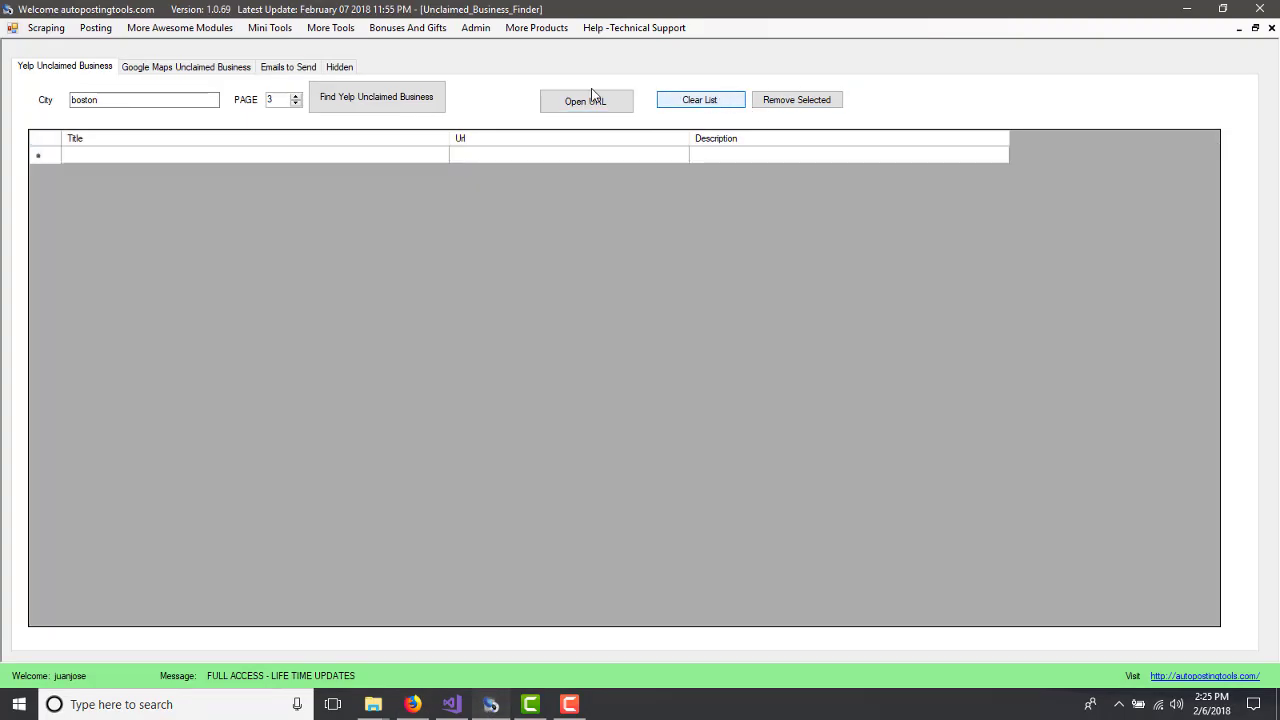
{"action": "left_click", "coordinate": [204, 96]}
{"action": "type", "text": "dentist"}
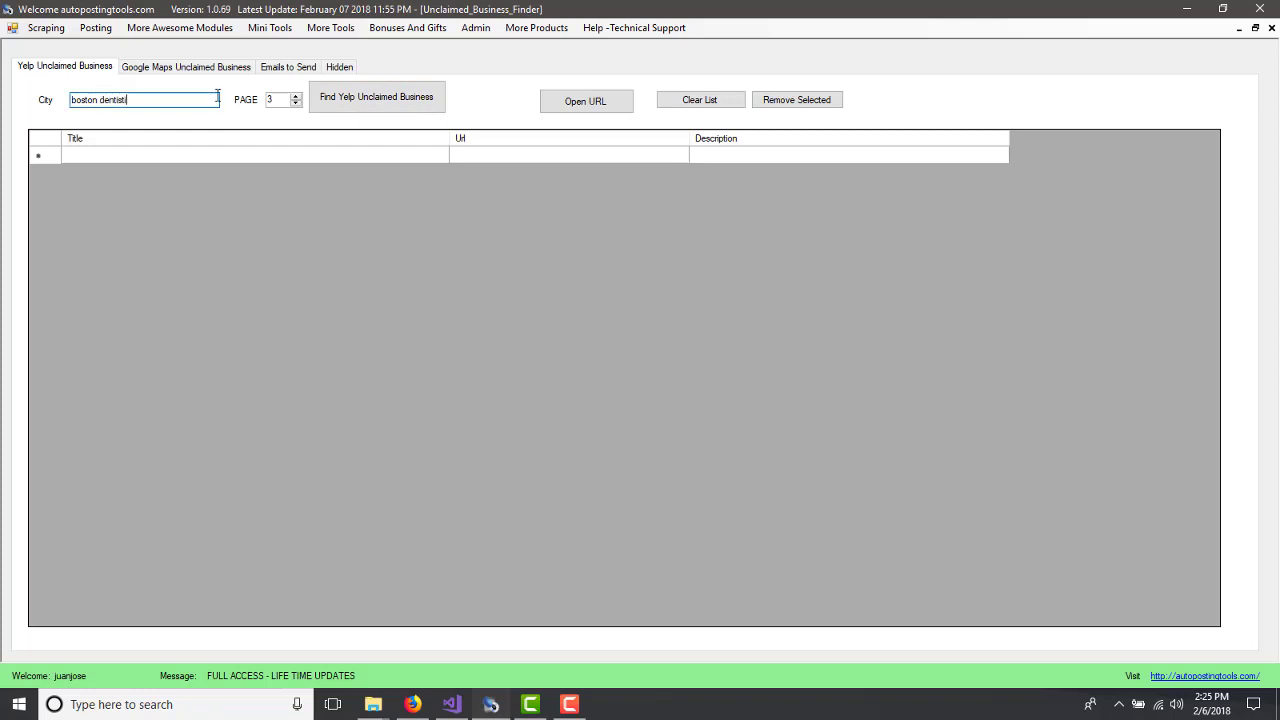
{"action": "key", "text": "BackSpace"}
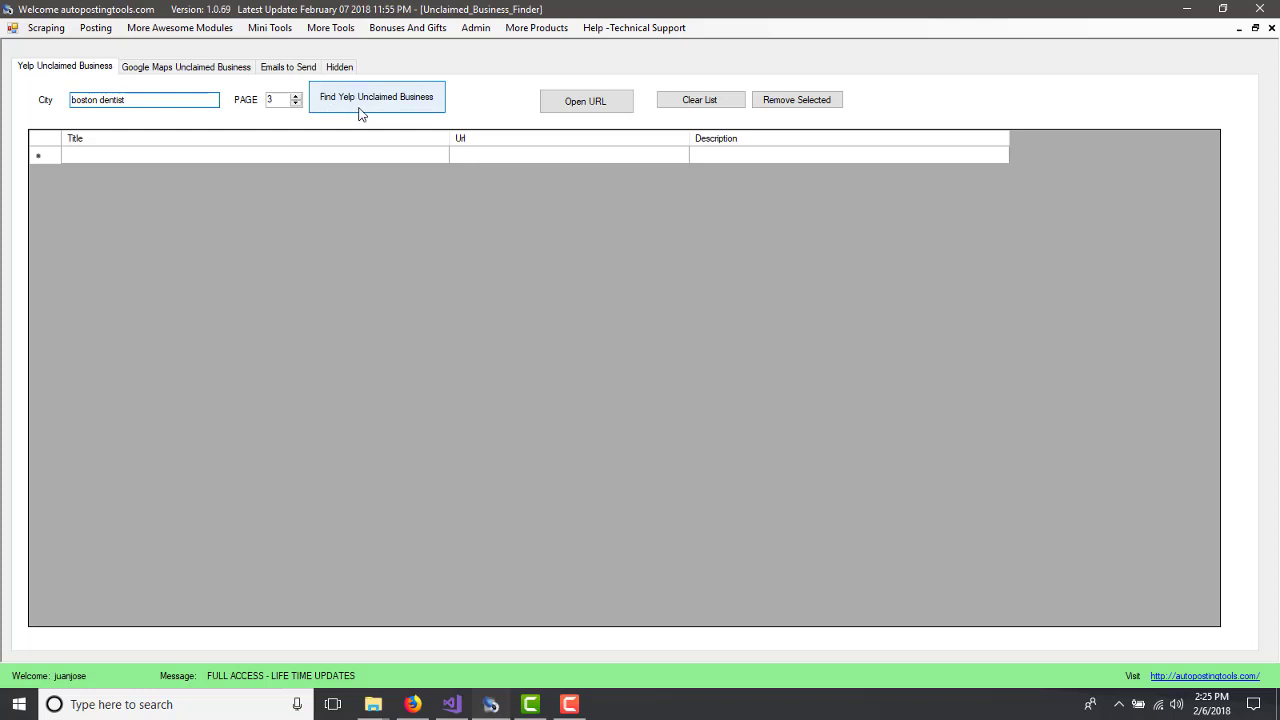
{"action": "left_click", "coordinate": [295, 102]}
{"action": "left_click", "coordinate": [295, 102]}
{"action": "left_click", "coordinate": [357, 104]}
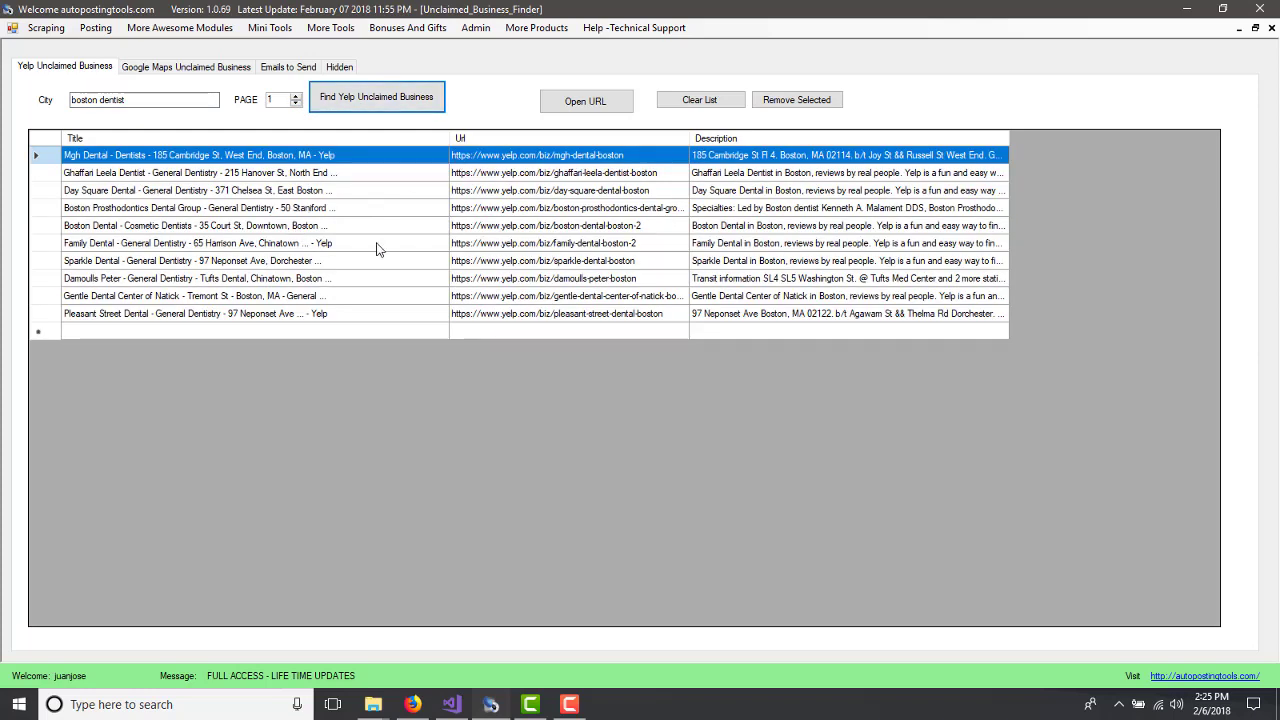
{"action": "left_click", "coordinate": [295, 96]}
{"action": "left_click", "coordinate": [340, 96]}
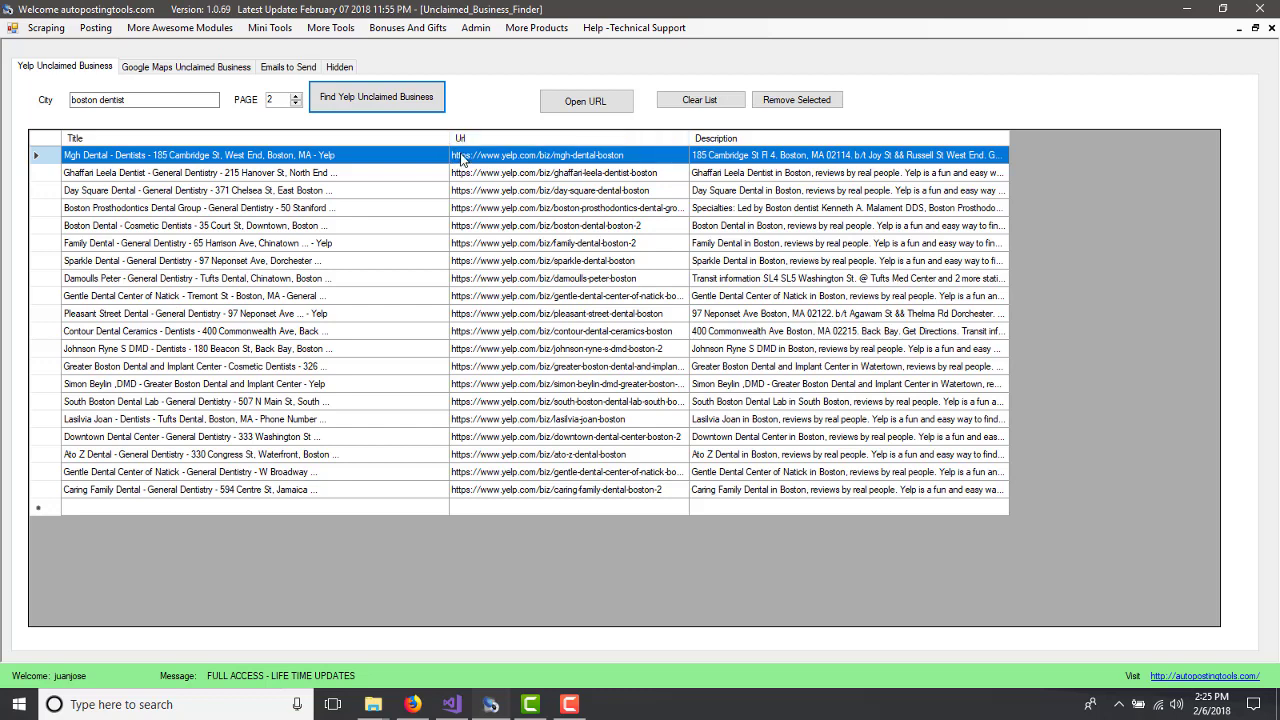
Step: Open the Yelp page of Day Square Dental in the browser and review its contact details and claim notice
{"action": "left_click", "coordinate": [435, 194]}
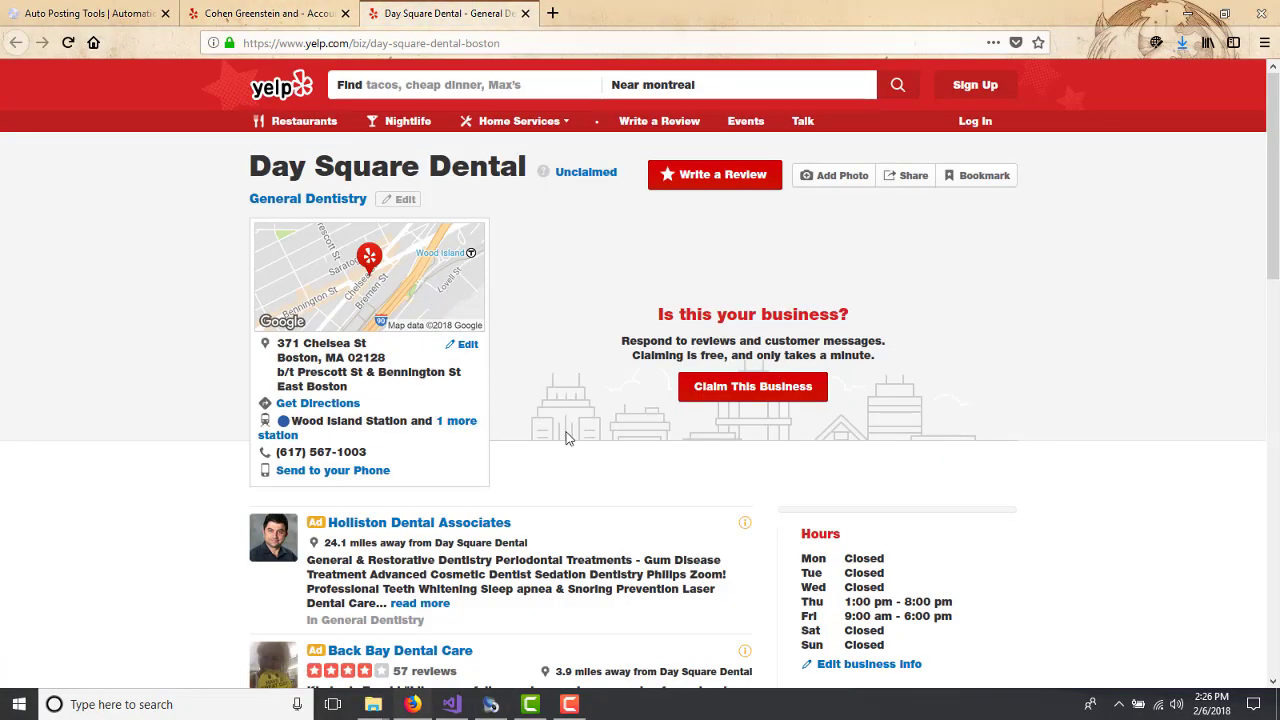
{"action": "scroll", "coordinate": [566, 437], "scroll_direction": "down", "scroll_amount": 3}
{"action": "scroll", "coordinate": [566, 437], "scroll_direction": "up", "scroll_amount": 2}
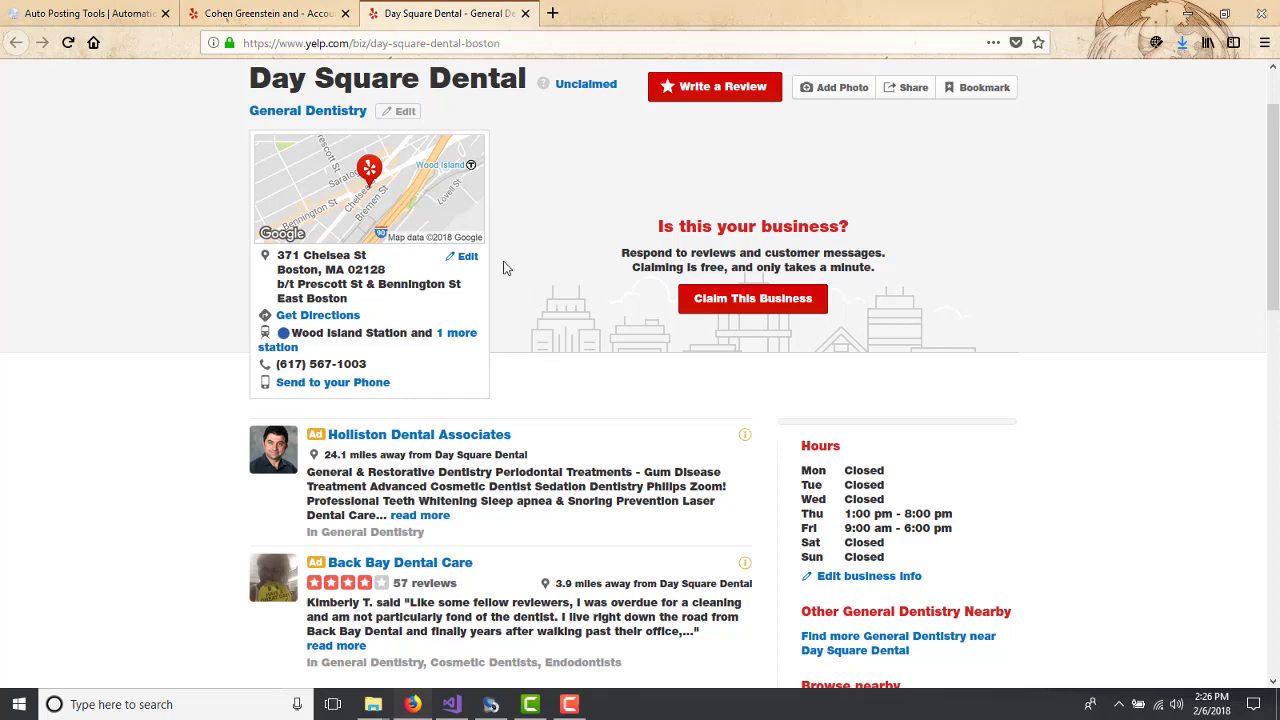
{"action": "scroll", "coordinate": [505, 268], "scroll_direction": "up", "scroll_amount": 1}
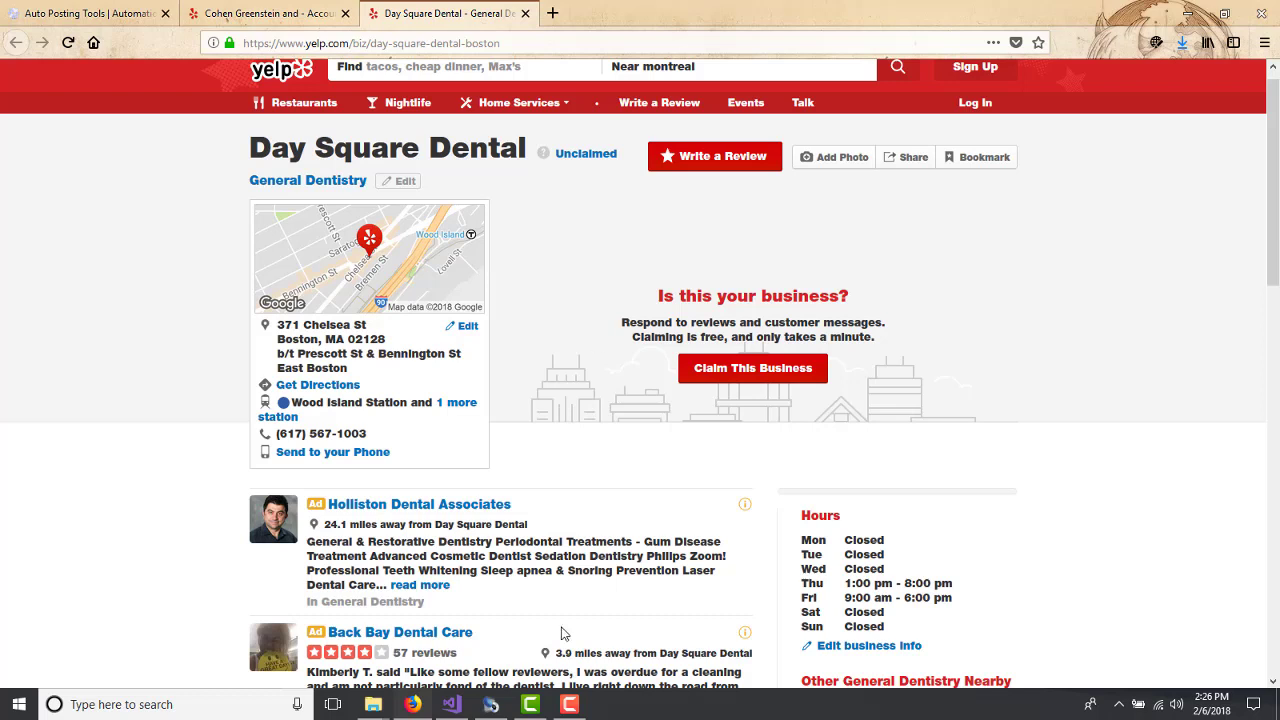
Step: Switch back to the autopostingtools.com program, add the page 3 results for "boston dentist", and look through the extended list
{"action": "left_click", "coordinate": [491, 704]}
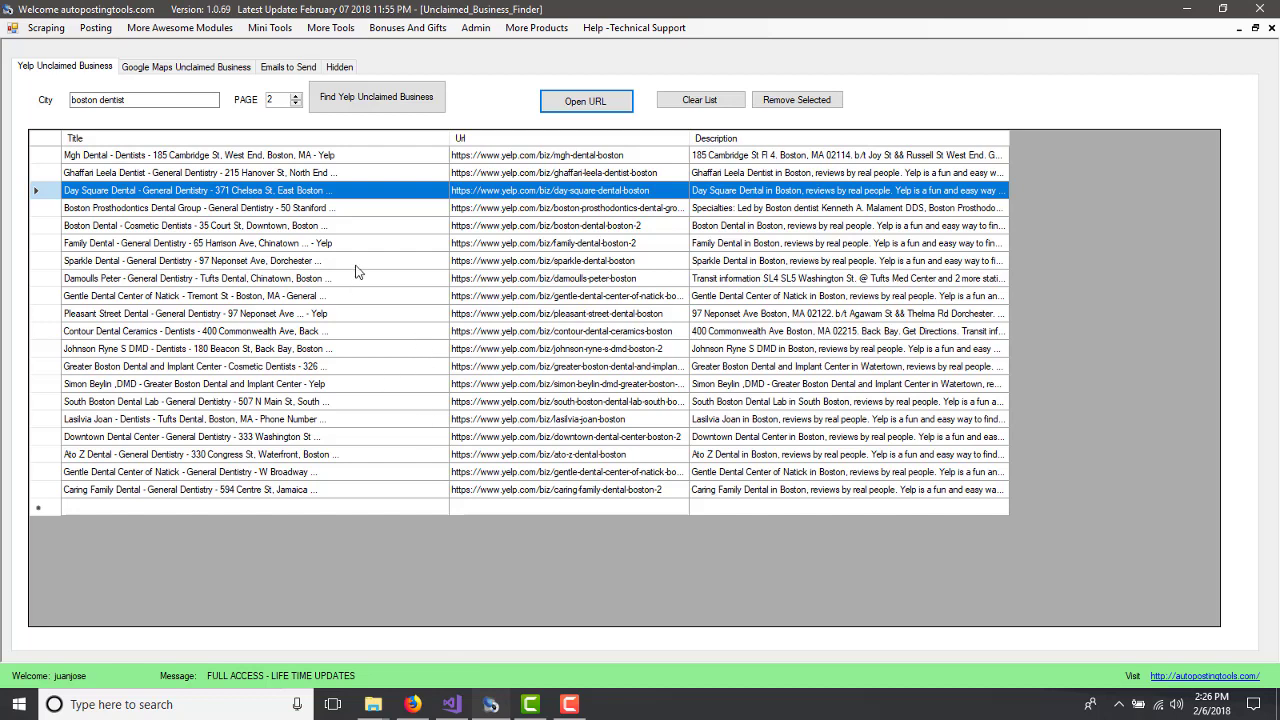
{"action": "left_click", "coordinate": [296, 95]}
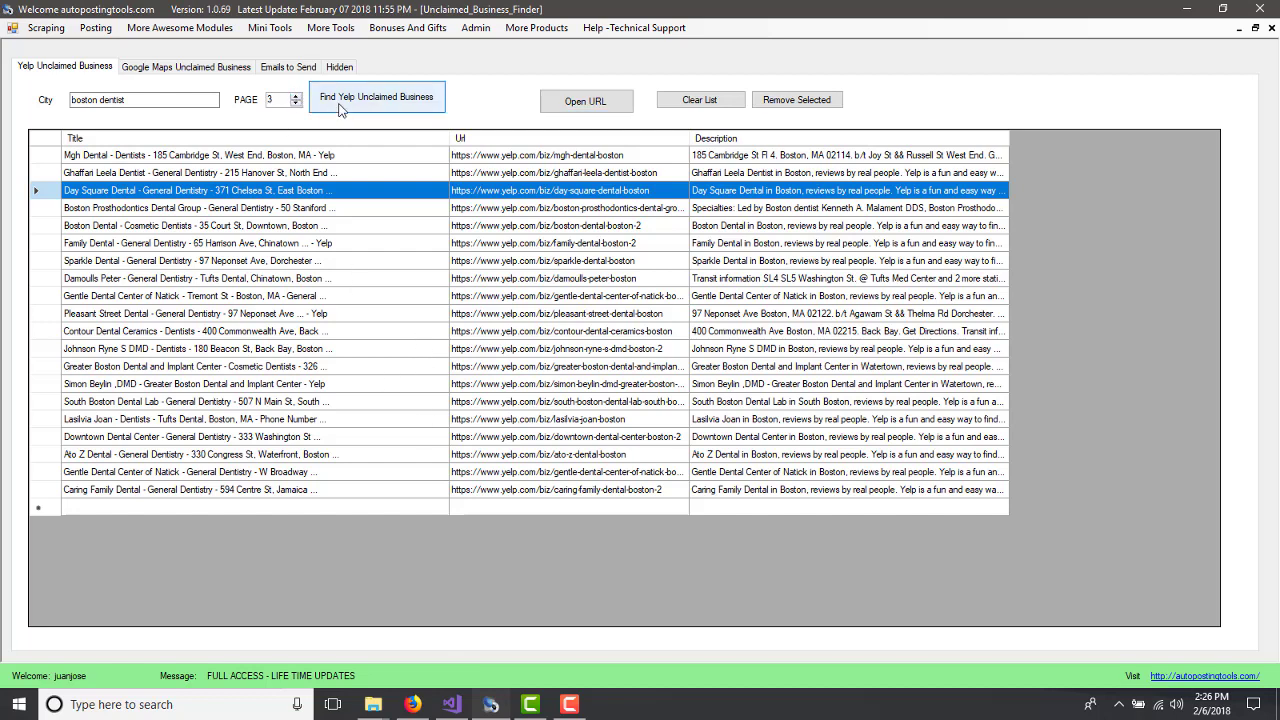
{"action": "left_click", "coordinate": [340, 105]}
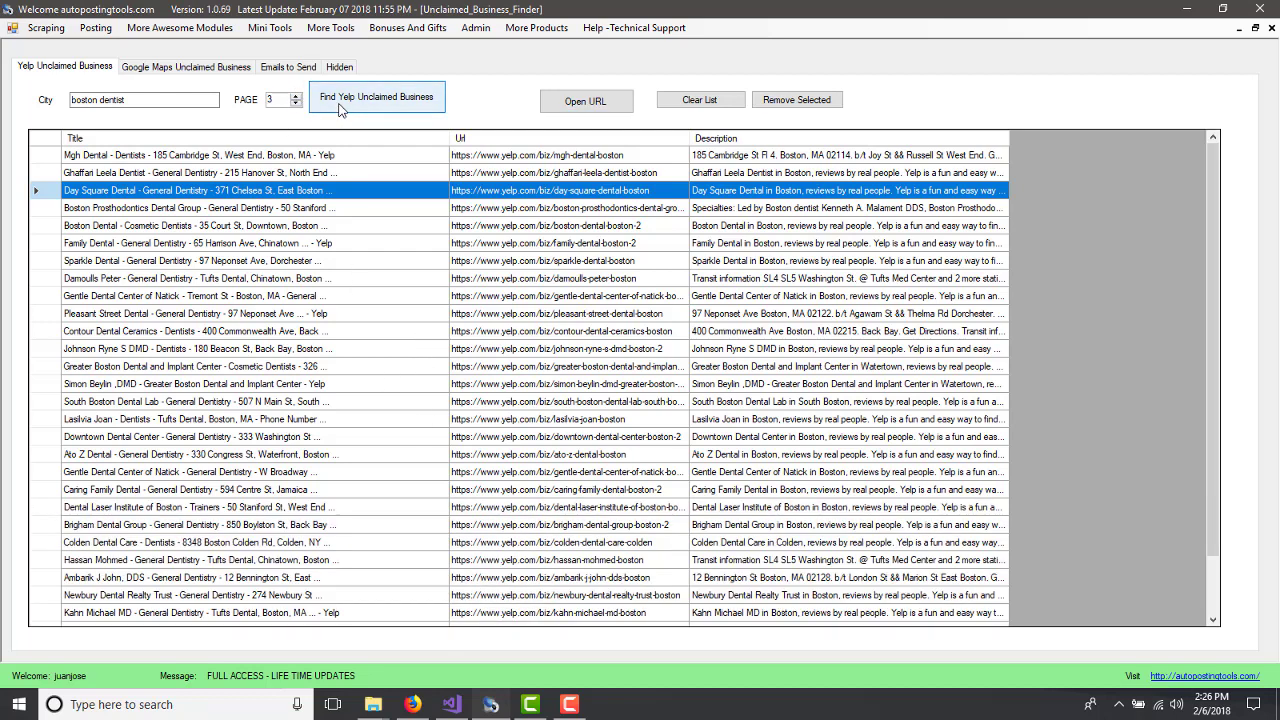
{"action": "left_click", "coordinate": [471, 421]}
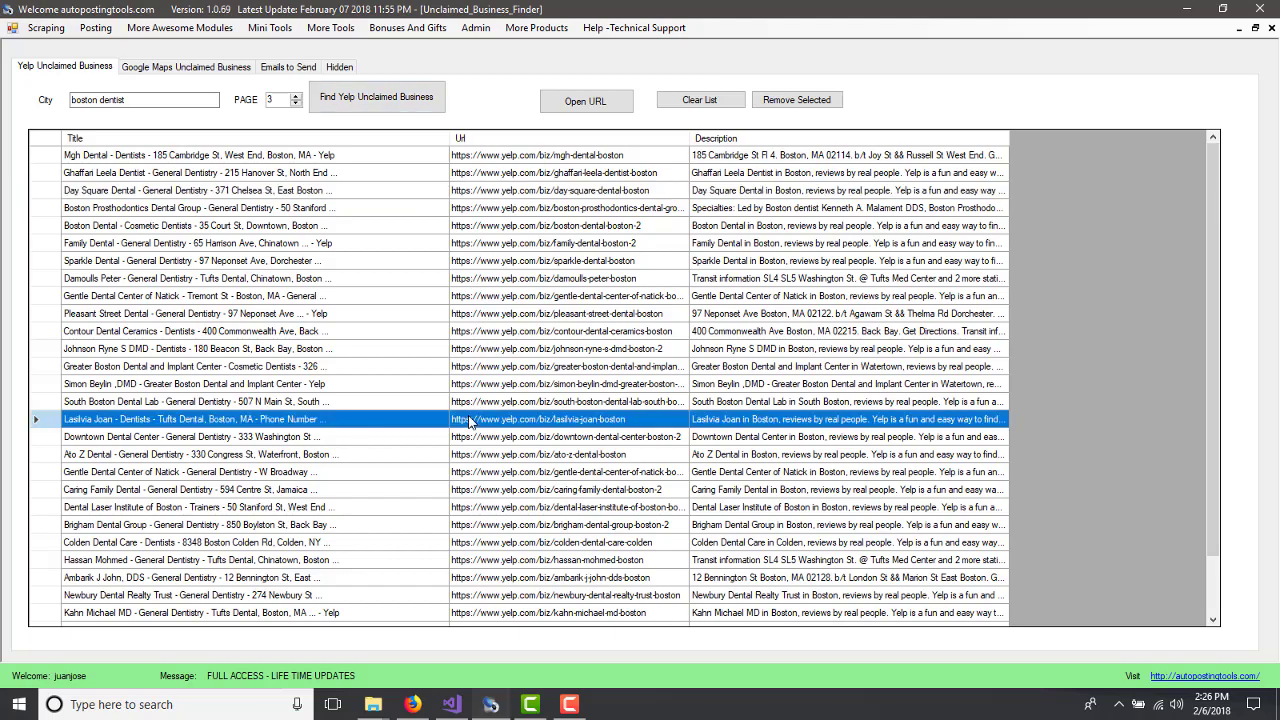
{"action": "scroll", "coordinate": [471, 421], "scroll_direction": "down", "scroll_amount": 2}
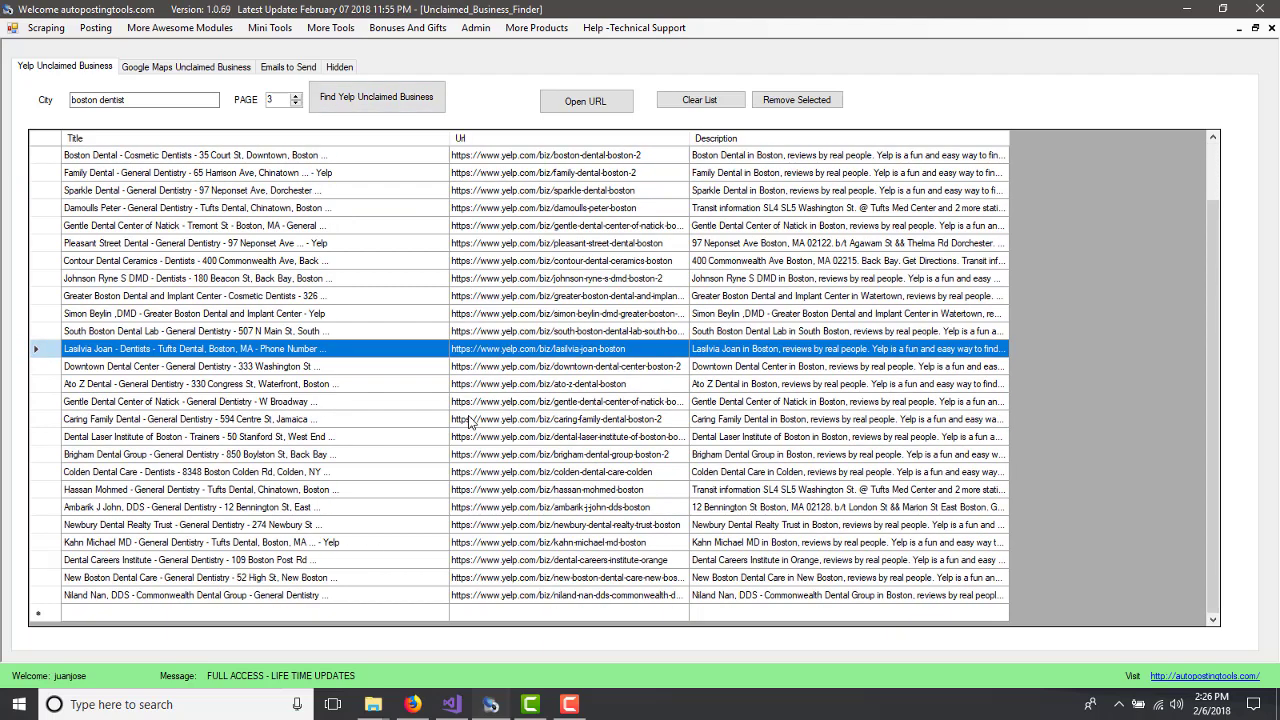
{"action": "left_click", "coordinate": [505, 229]}
{"action": "scroll", "coordinate": [505, 229], "scroll_direction": "up", "scroll_amount": 2}
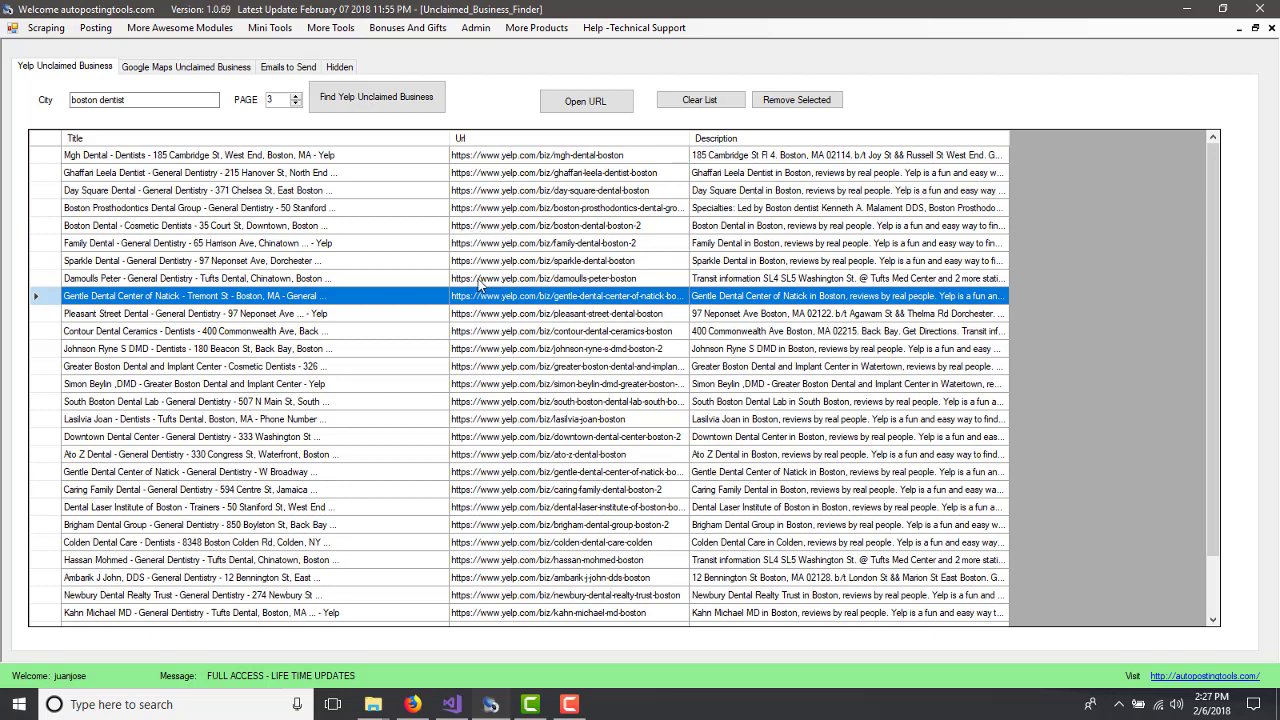
Step: Switch to the browser, search Google for "dentist boston" in a new tab, and review the local business listings under the map
{"action": "left_click", "coordinate": [412, 704]}
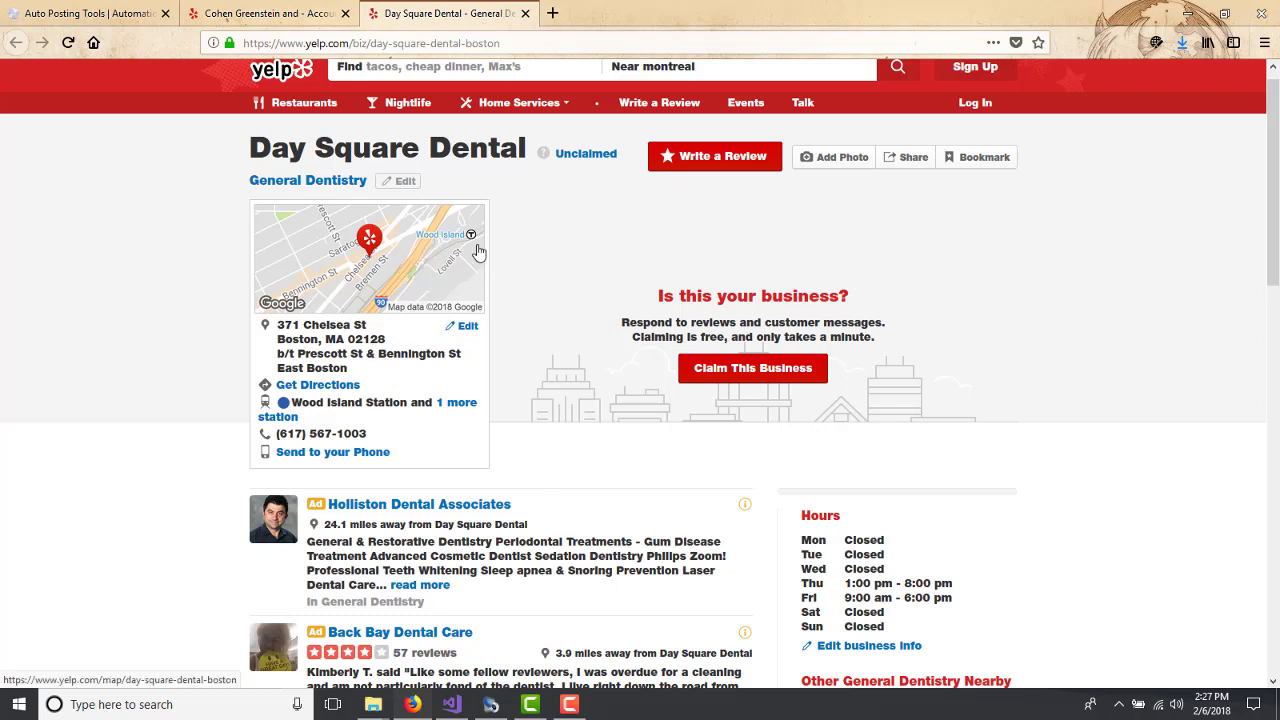
{"action": "left_click", "coordinate": [553, 14]}
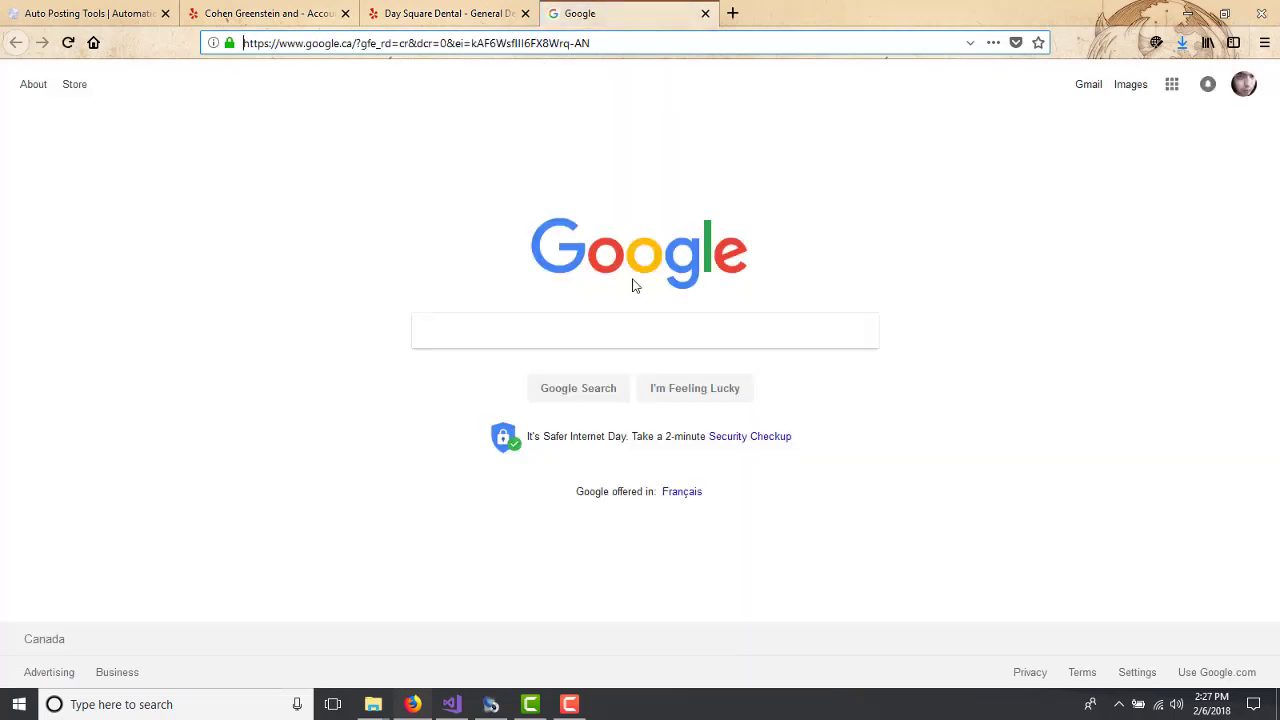
{"action": "left_click", "coordinate": [582, 343]}
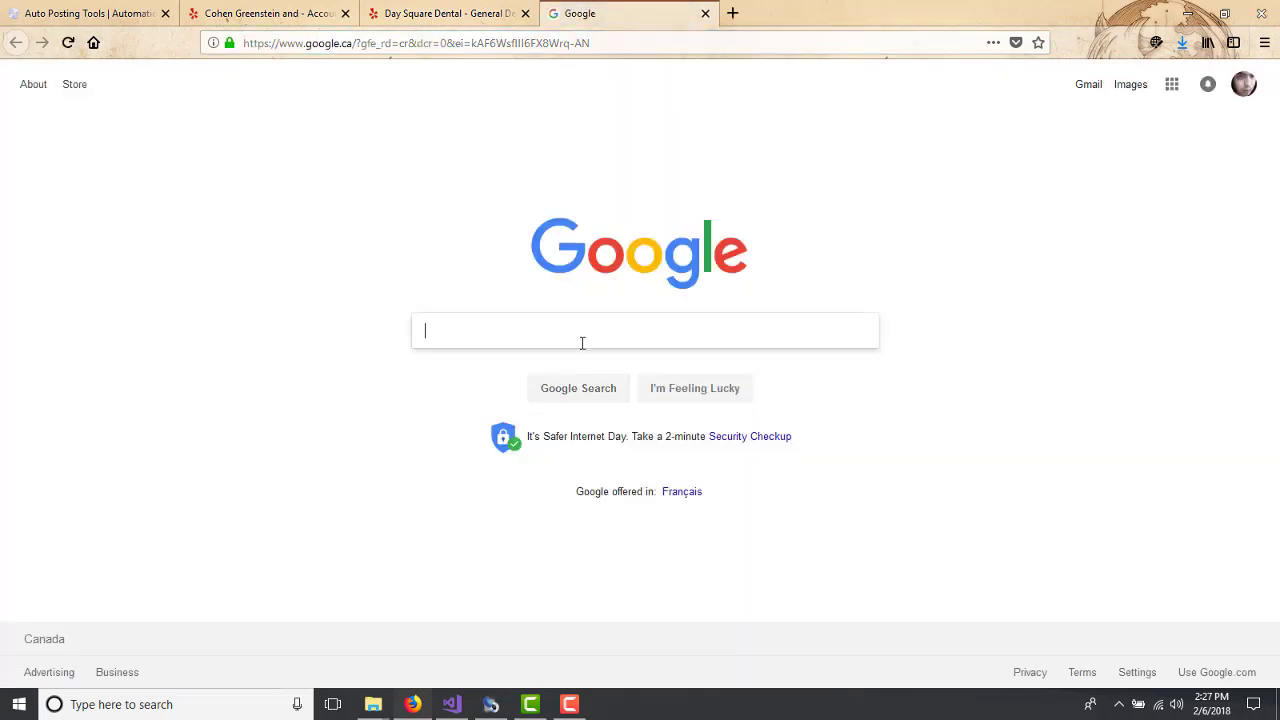
{"action": "type", "text": "dentist "}
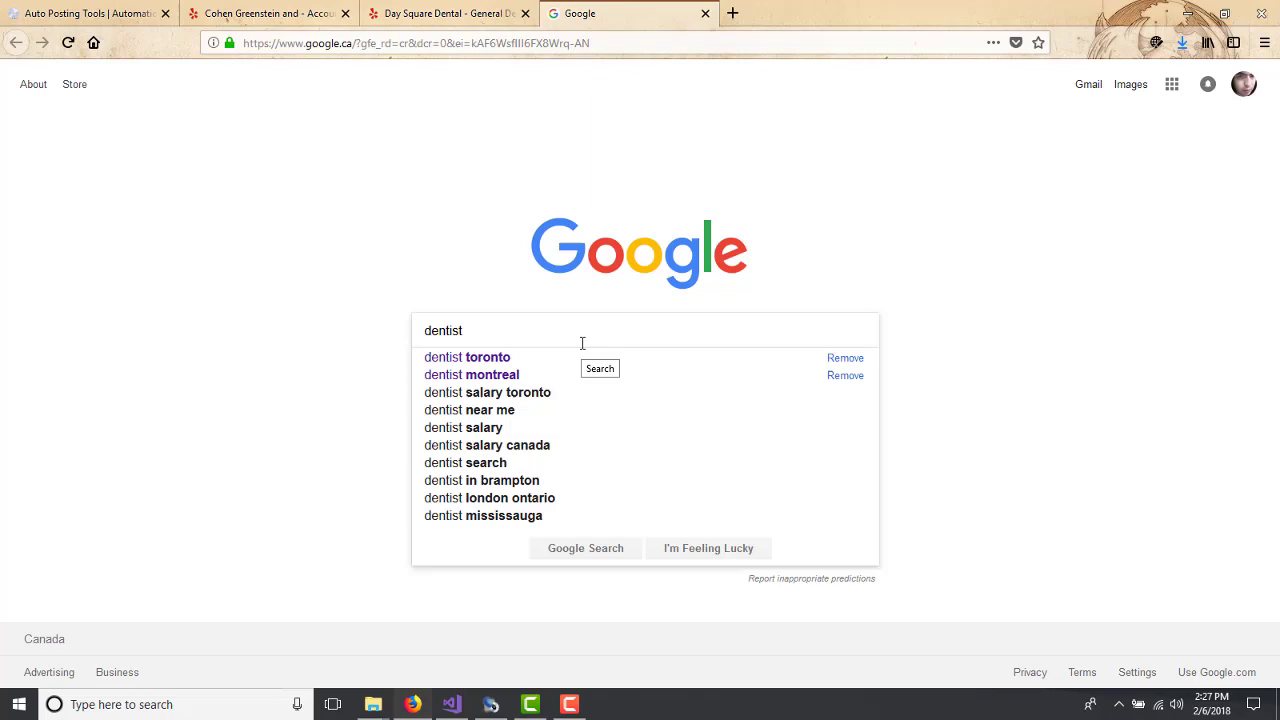
{"action": "type", "text": "boston"}
{"action": "key", "text": "Return"}
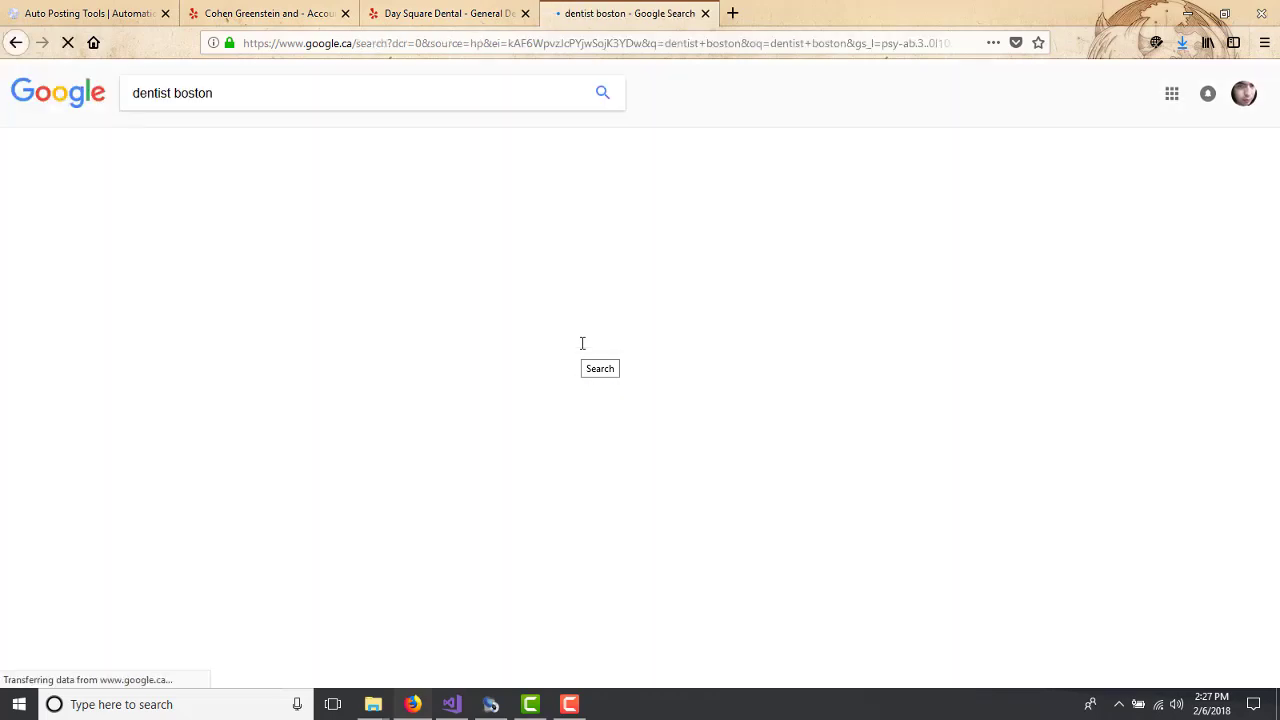
{"action": "scroll", "coordinate": [110, 508], "scroll_direction": "down", "scroll_amount": 3}
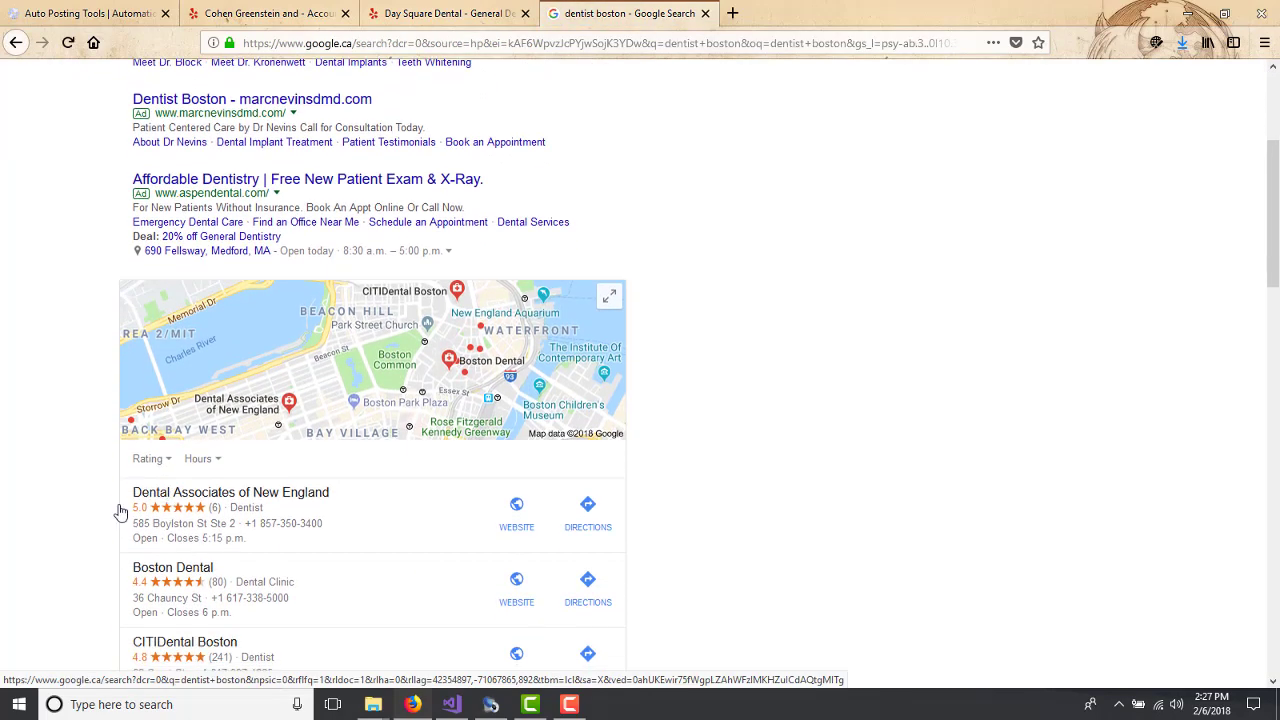
{"action": "scroll", "coordinate": [103, 509], "scroll_direction": "down", "scroll_amount": 2}
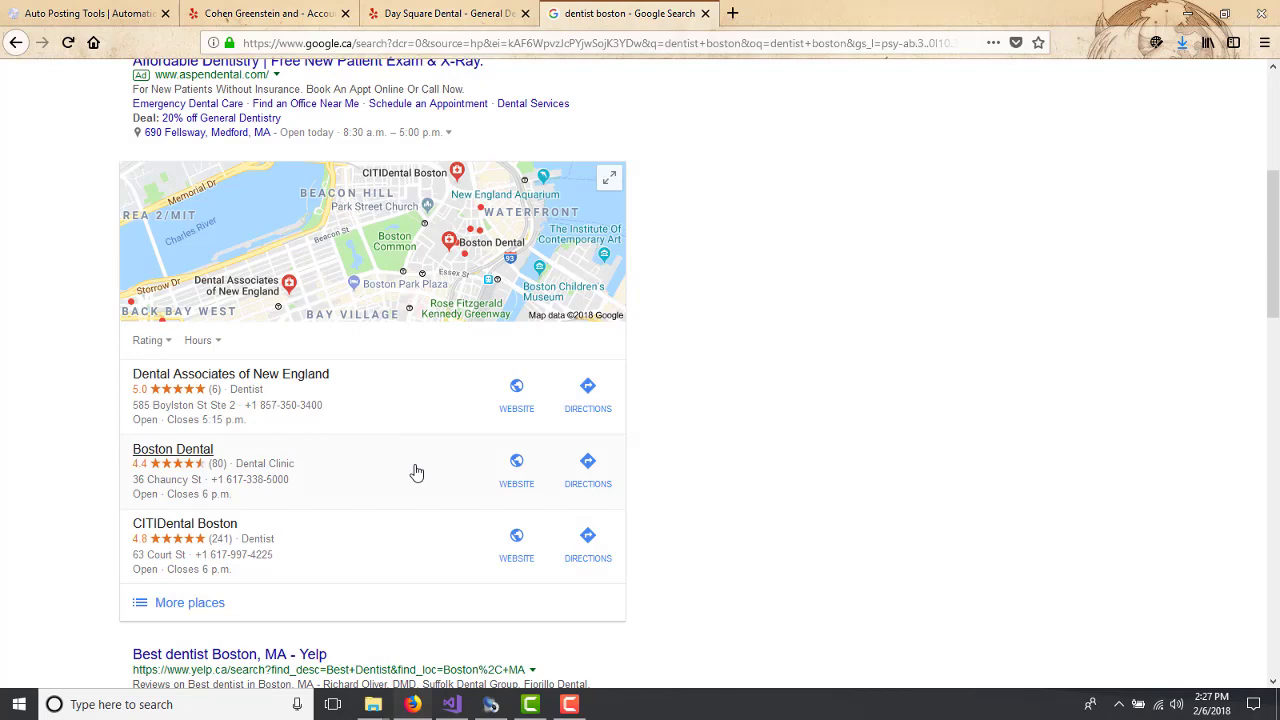
{"action": "scroll", "coordinate": [417, 472], "scroll_direction": "down", "scroll_amount": 1}
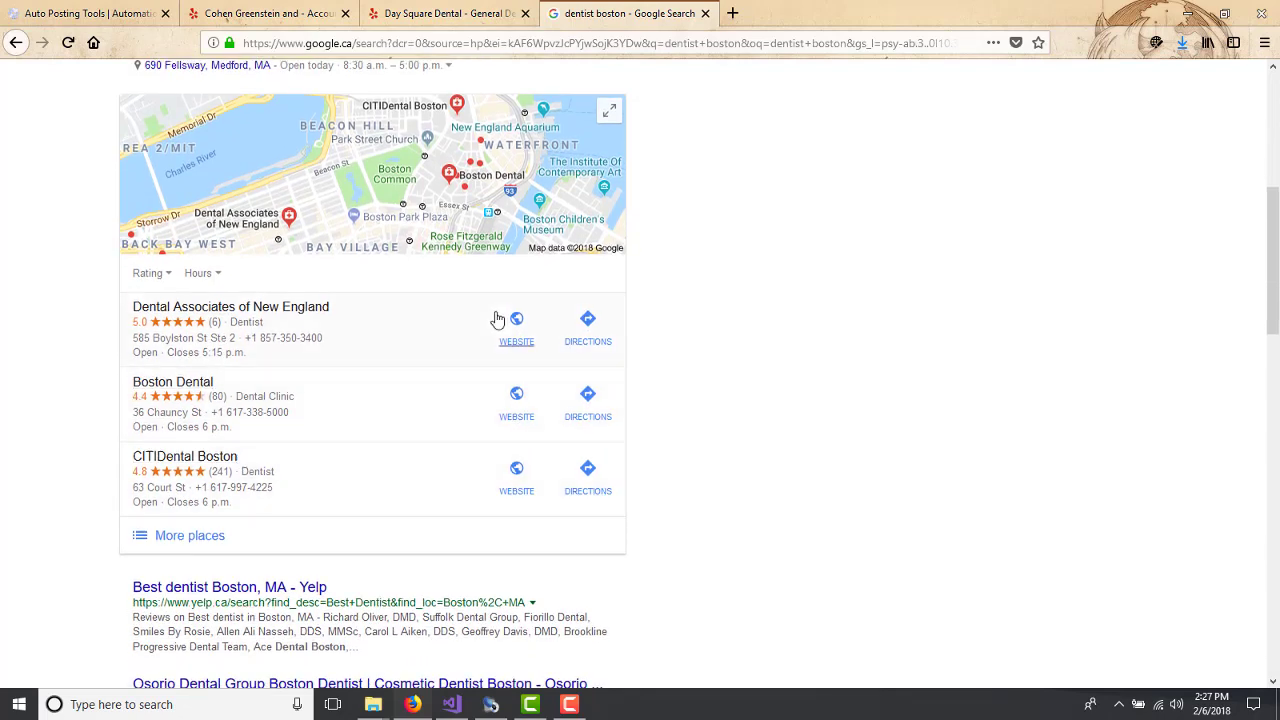
Step: Review the Day Square Dental Yelp page again, and select the street address of Dental Associates of New England in the Google results
{"action": "left_click", "coordinate": [463, 10]}
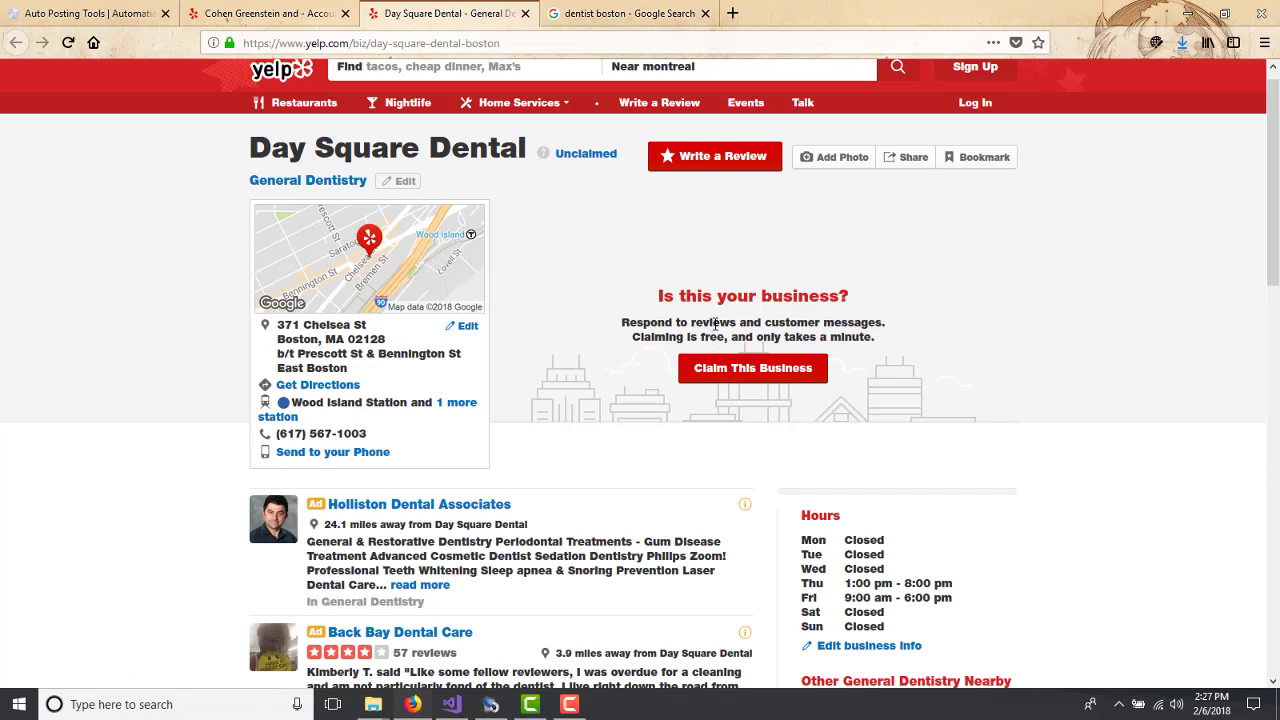
{"action": "left_click", "coordinate": [630, 10]}
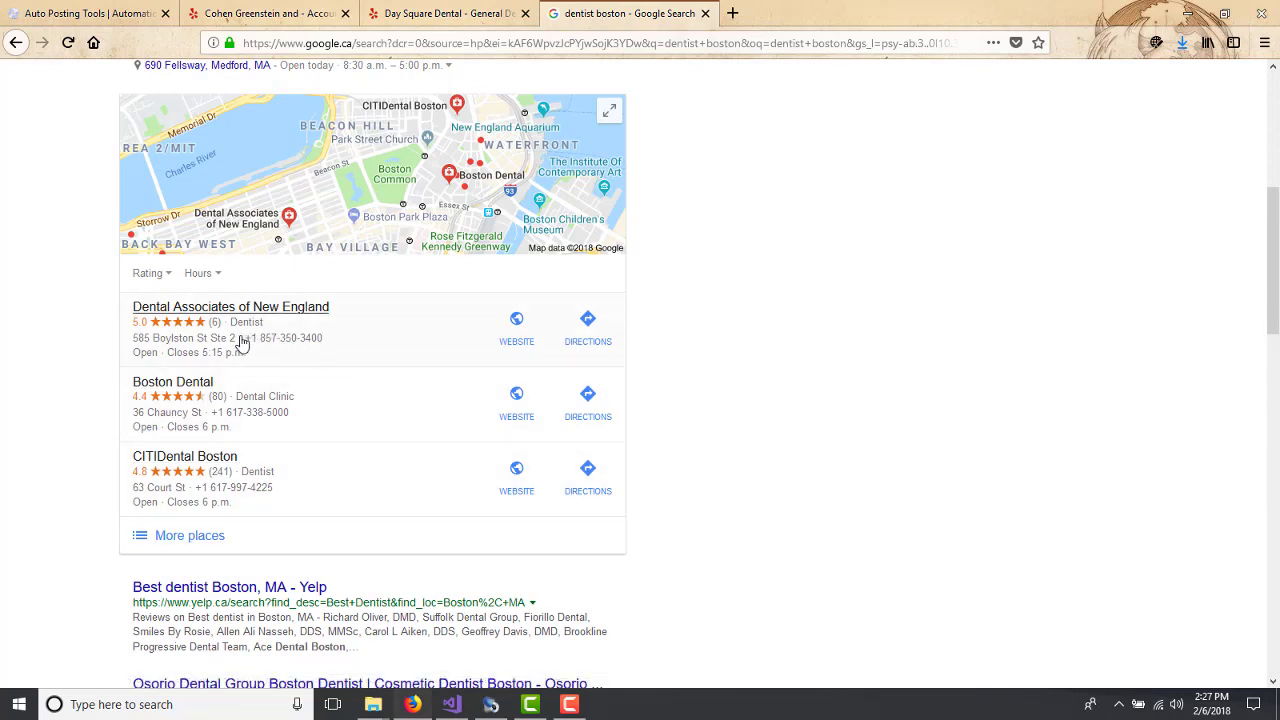
{"action": "left_click_drag", "start_coordinate": [236, 338], "coordinate": [140, 338]}
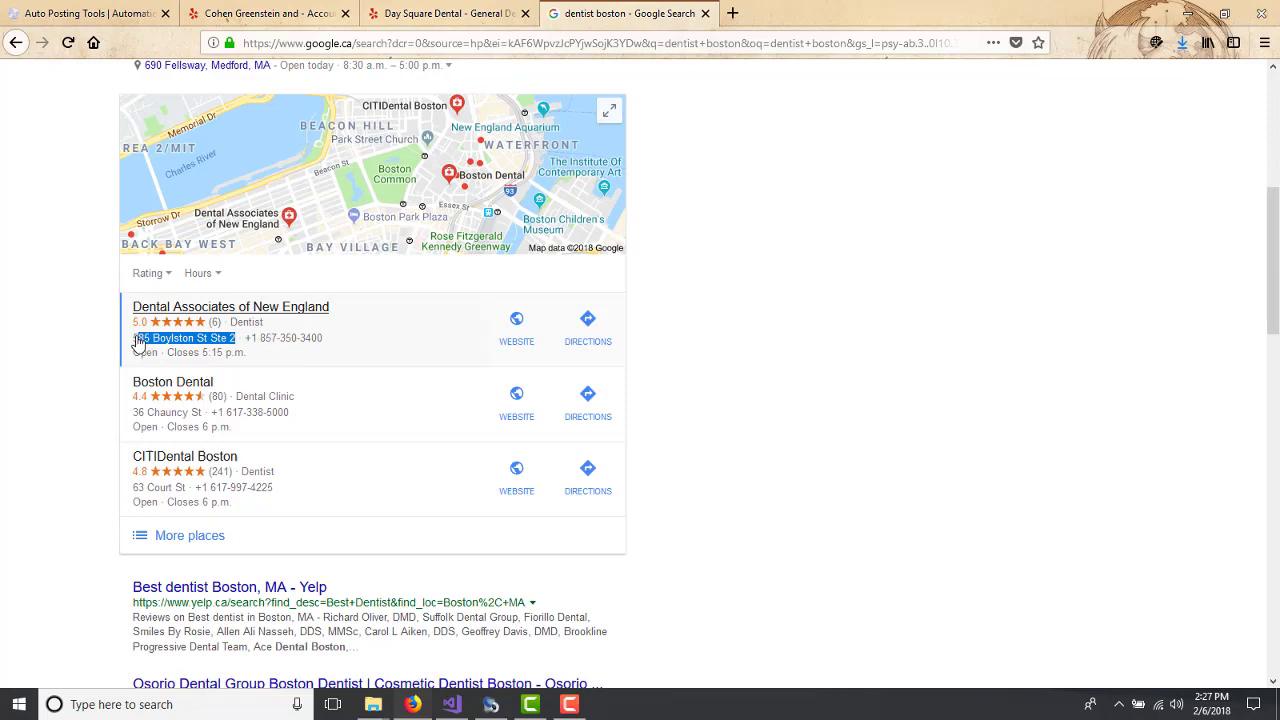
{"action": "left_click", "coordinate": [491, 704]}
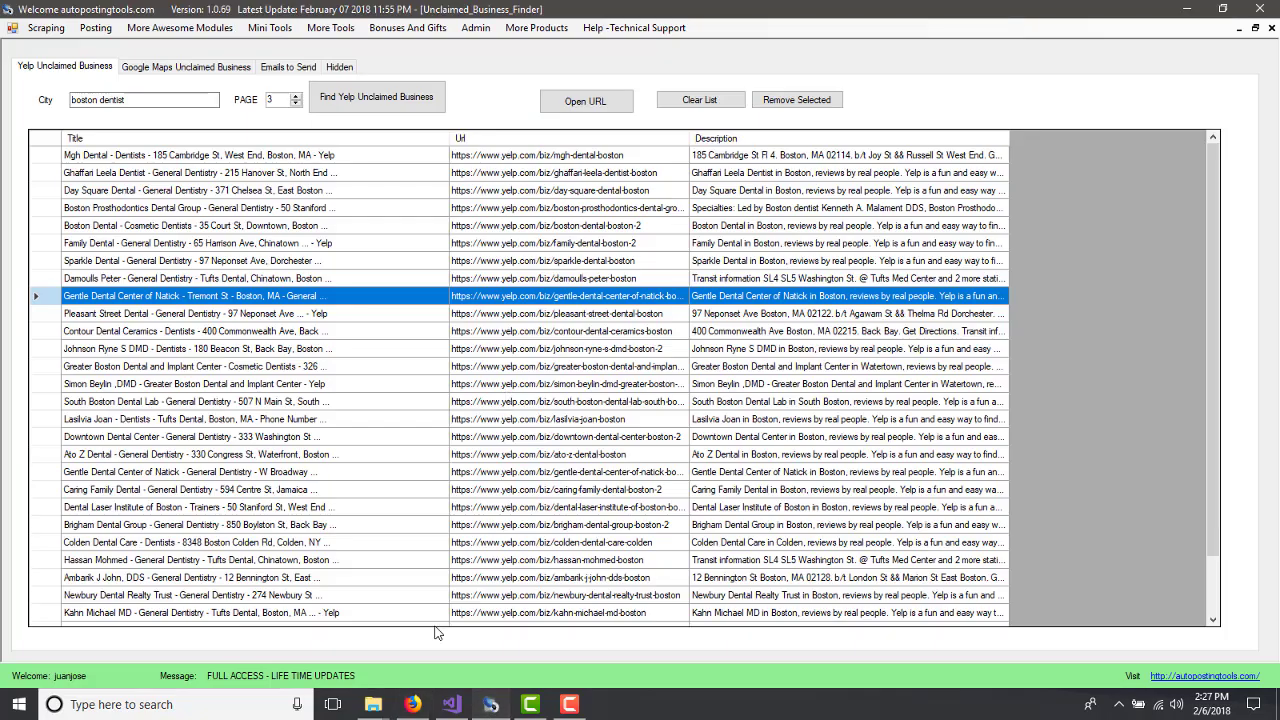
{"action": "left_click", "coordinate": [411, 697]}
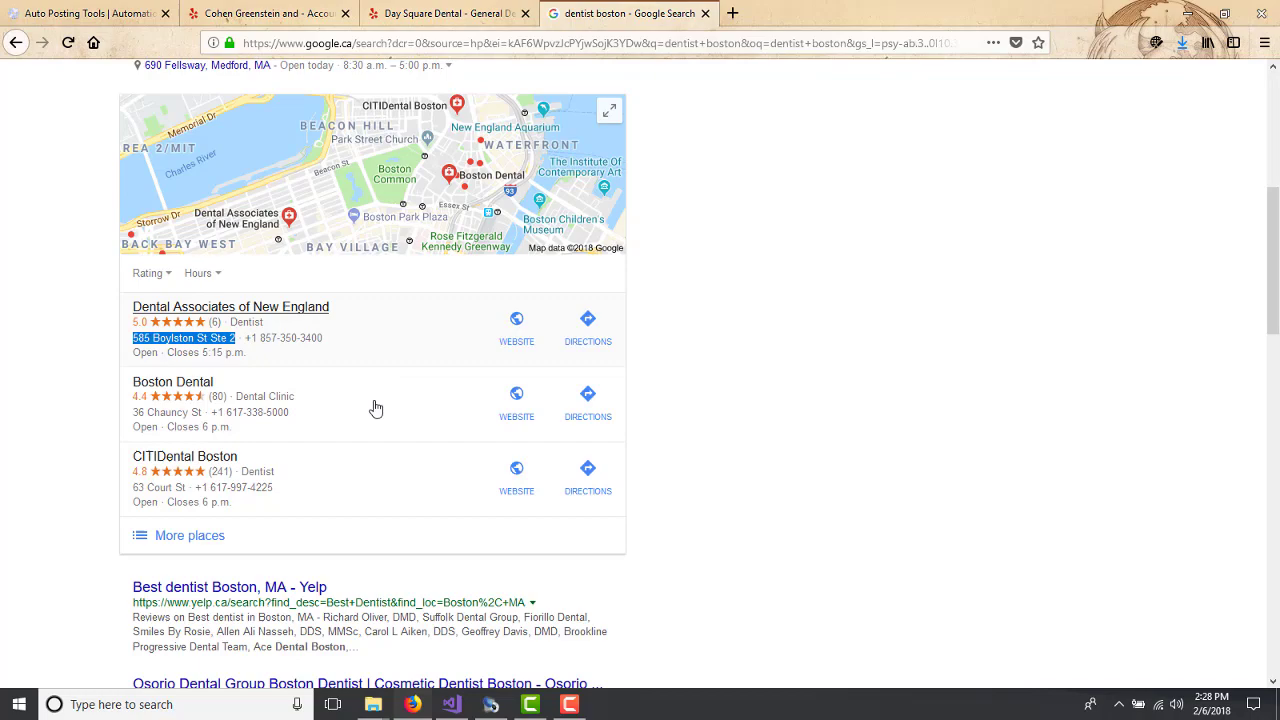
{"action": "left_click", "coordinate": [480, 704]}
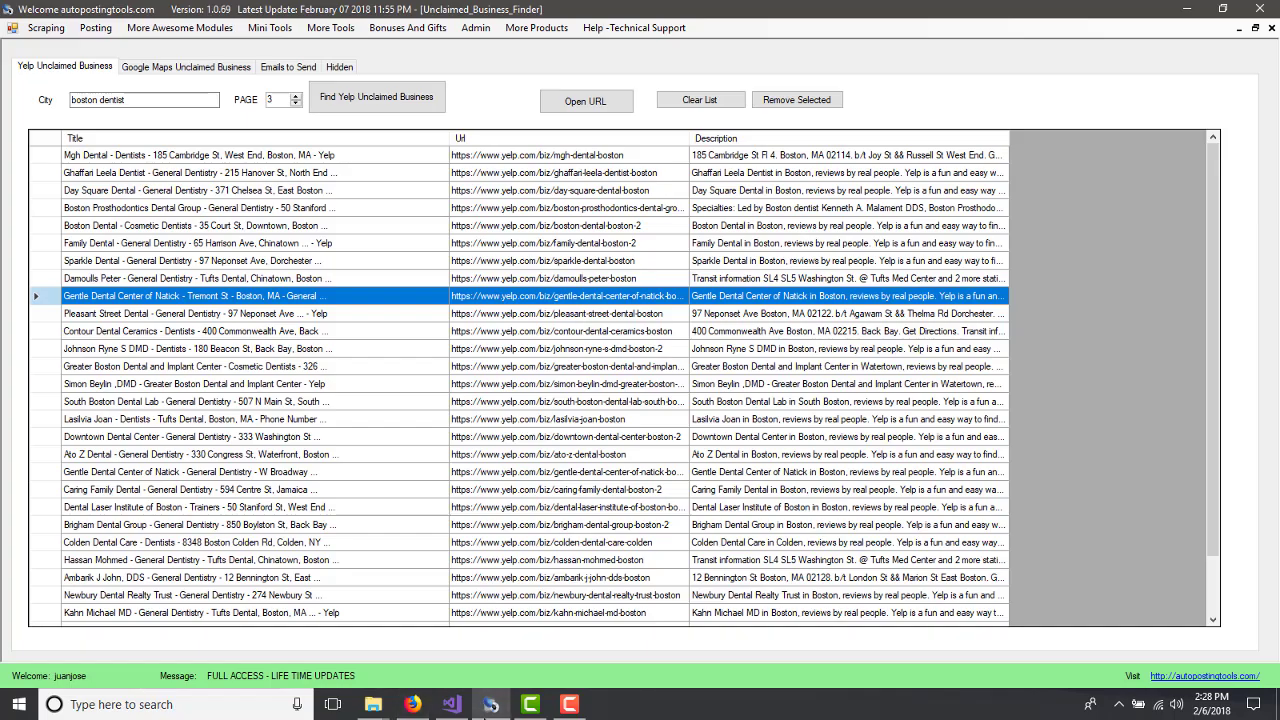
{"action": "left_click", "coordinate": [412, 704]}
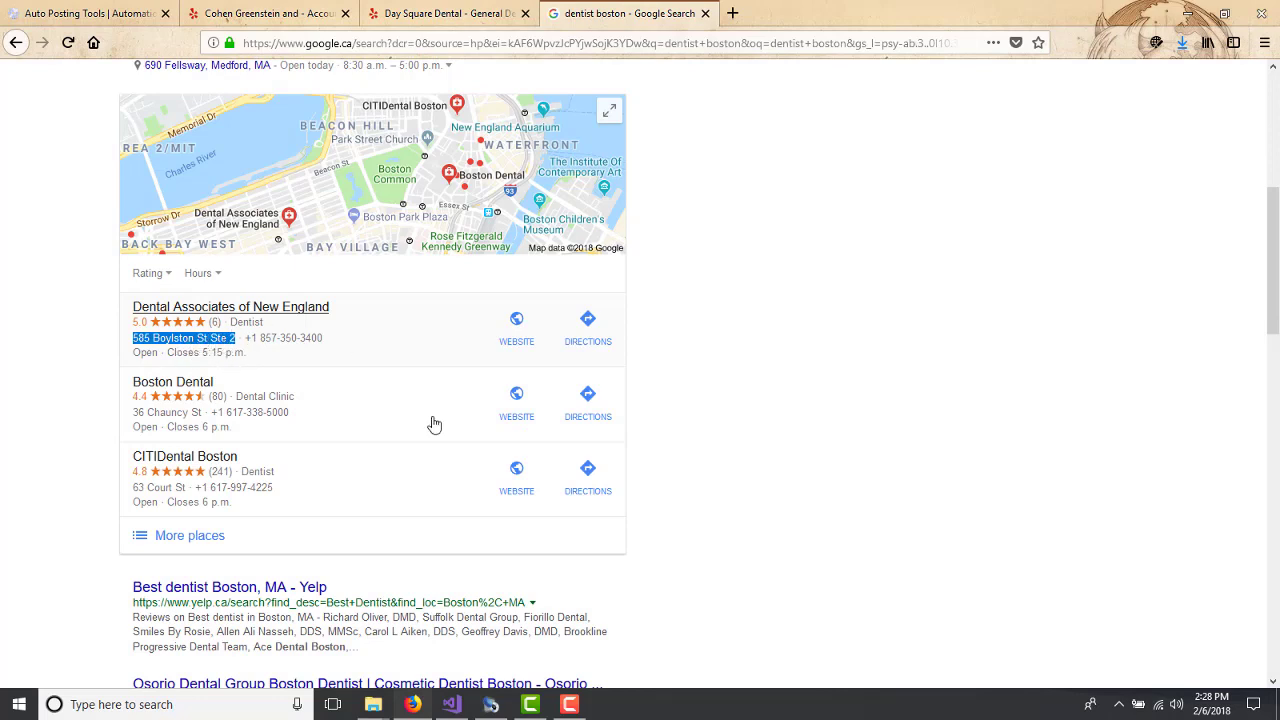
Step: Switch to the autopostingtools.com program, open the Citations Backlinks and Indexation module, and find citations for the street address of Dental Associates of New England
{"action": "left_click", "coordinate": [490, 704]}
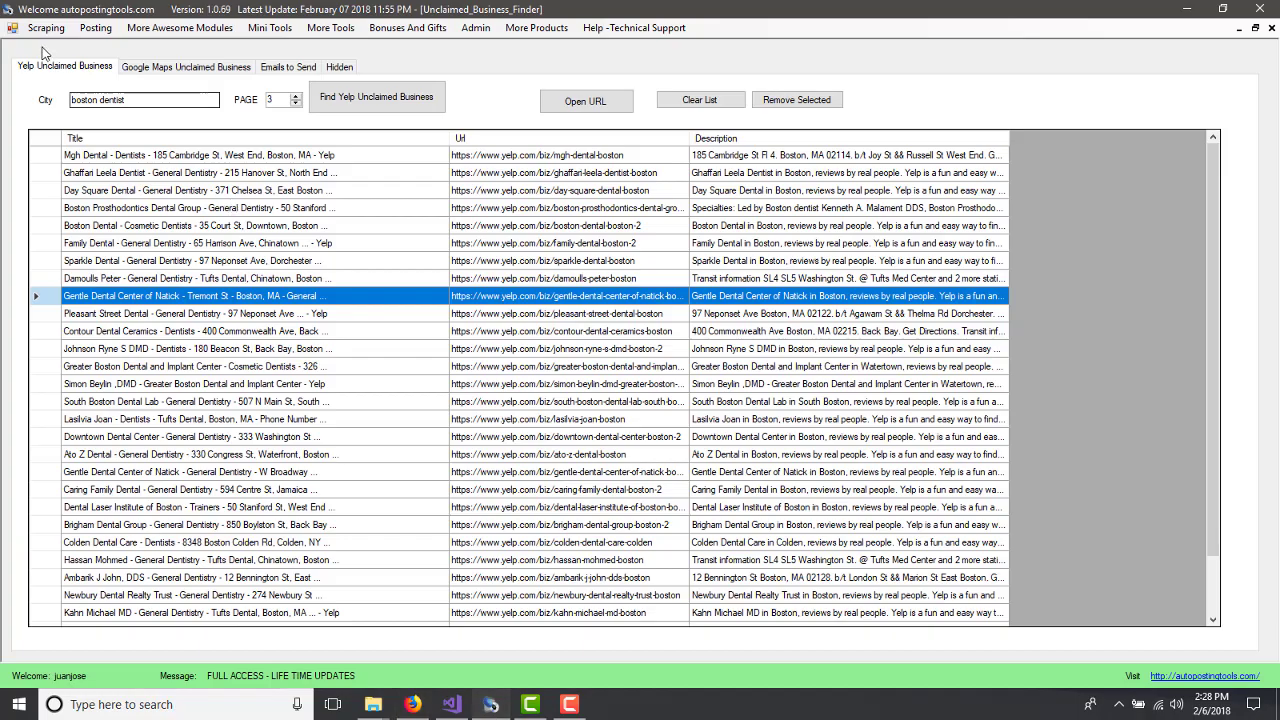
{"action": "left_click", "coordinate": [42, 29]}
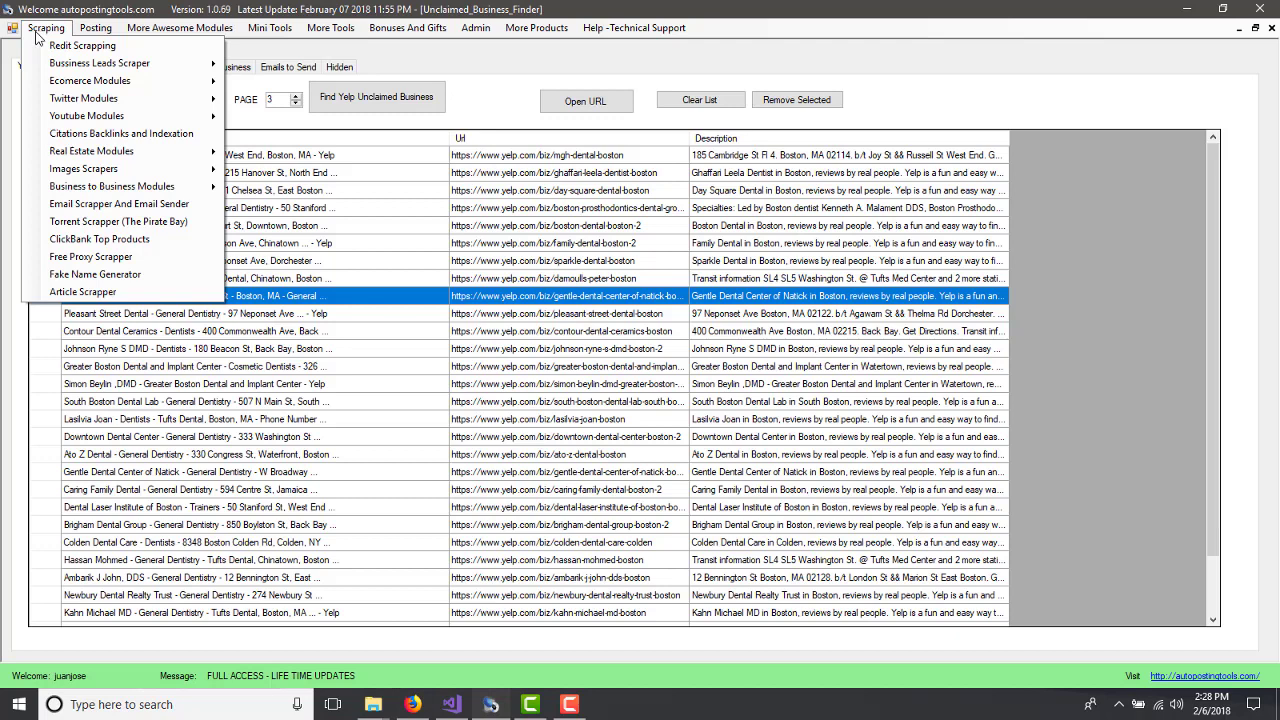
{"action": "left_click", "coordinate": [125, 135]}
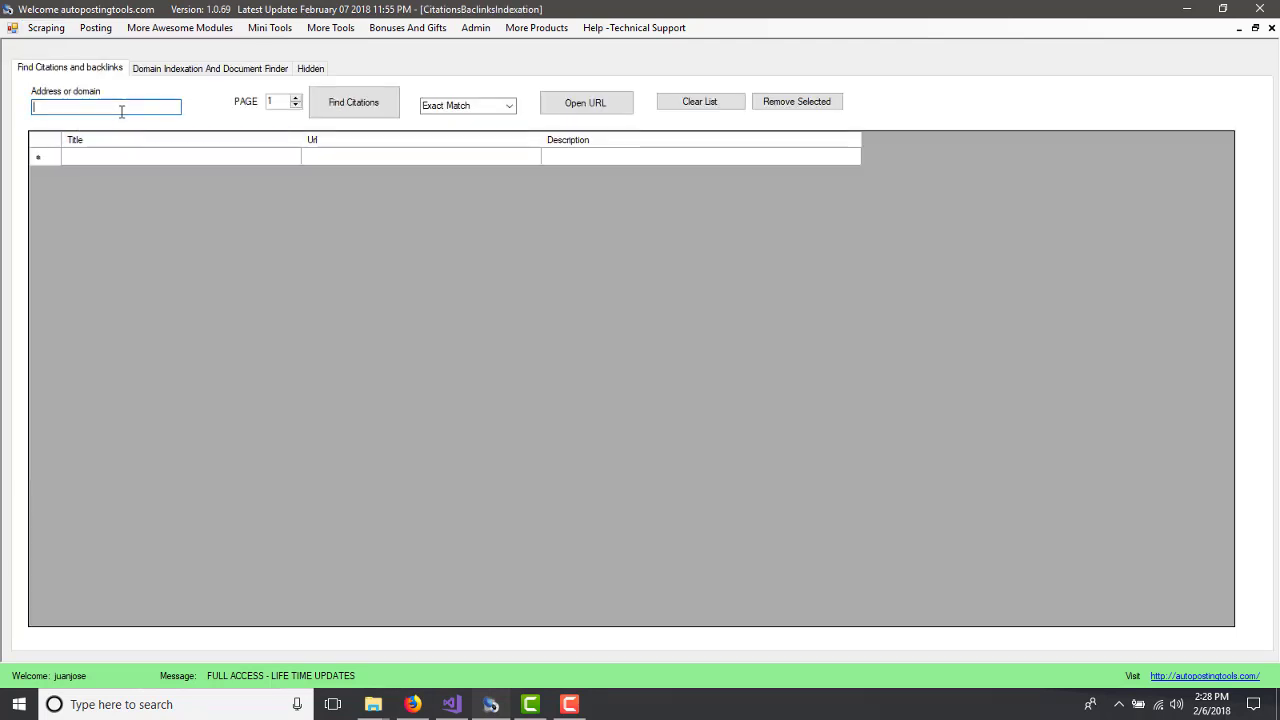
{"action": "type", "text": "585 Boylston St Ste 2"}
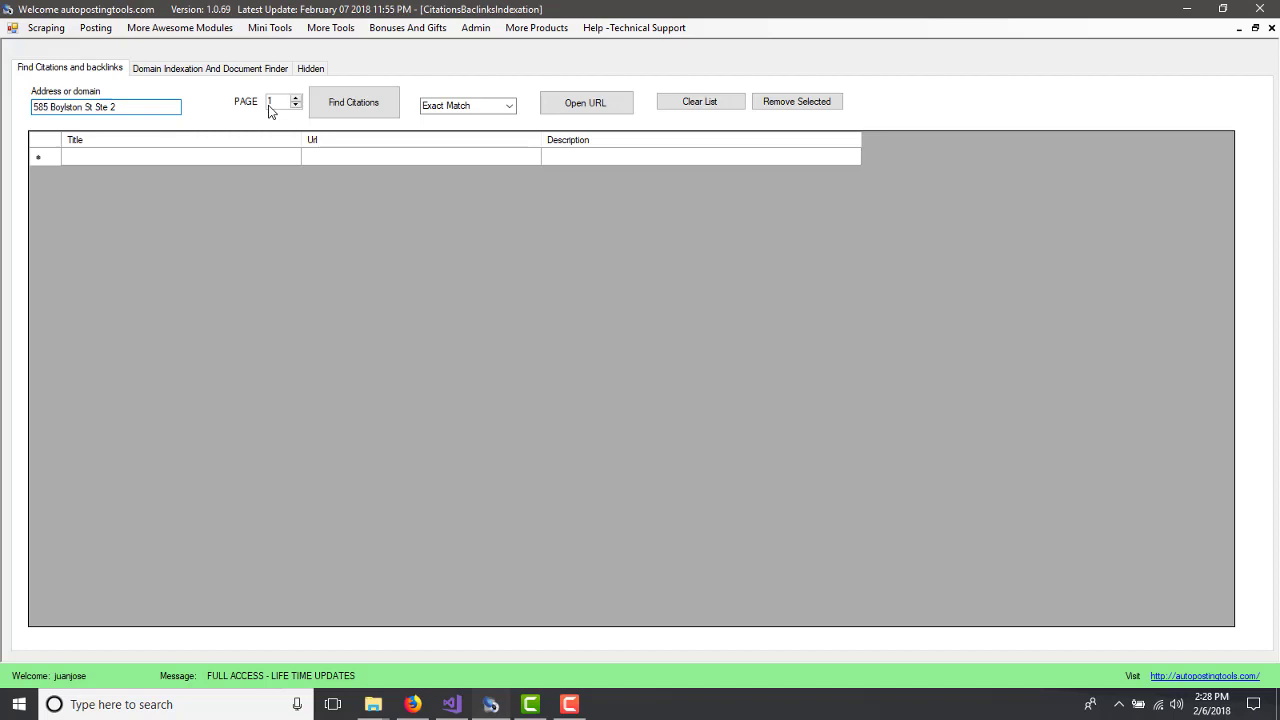
{"action": "left_click", "coordinate": [351, 118]}
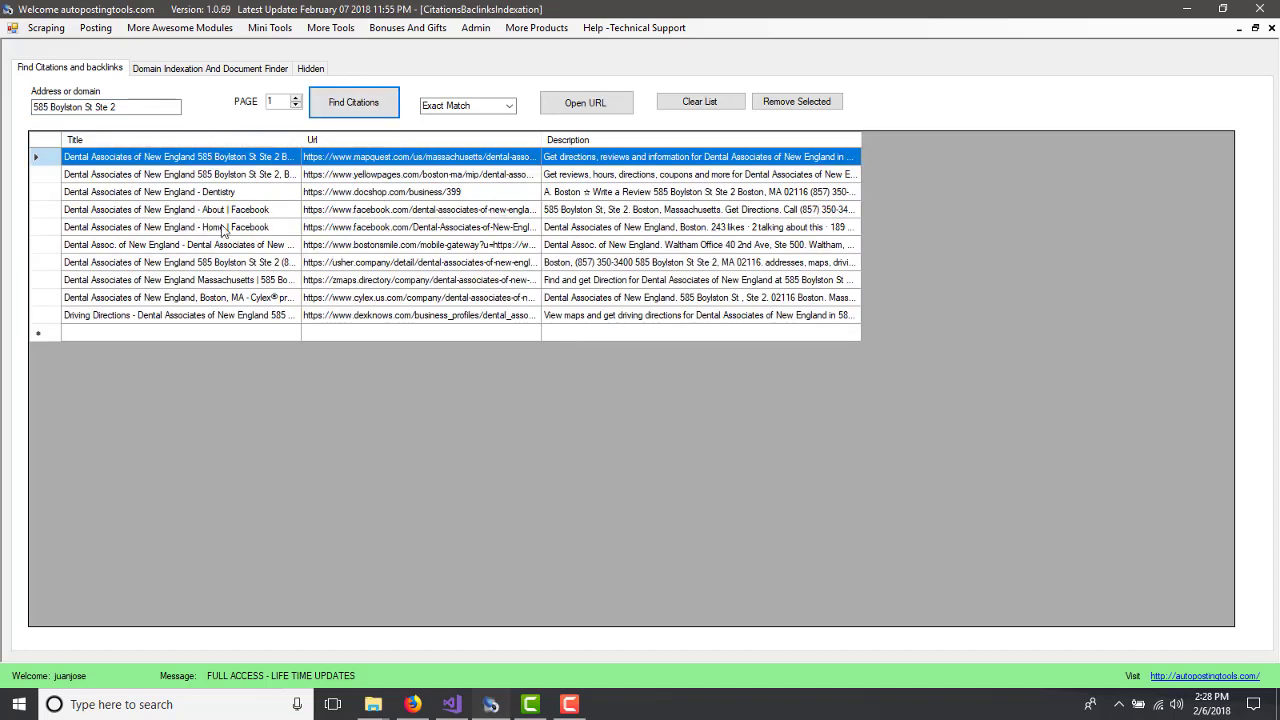
Step: Add the page 2 citation results for the same street address to the list
{"action": "left_click", "coordinate": [296, 99]}
{"action": "left_click_drag", "start_coordinate": [178, 107], "coordinate": [8, 100]}
{"action": "left_click", "coordinate": [333, 102]}
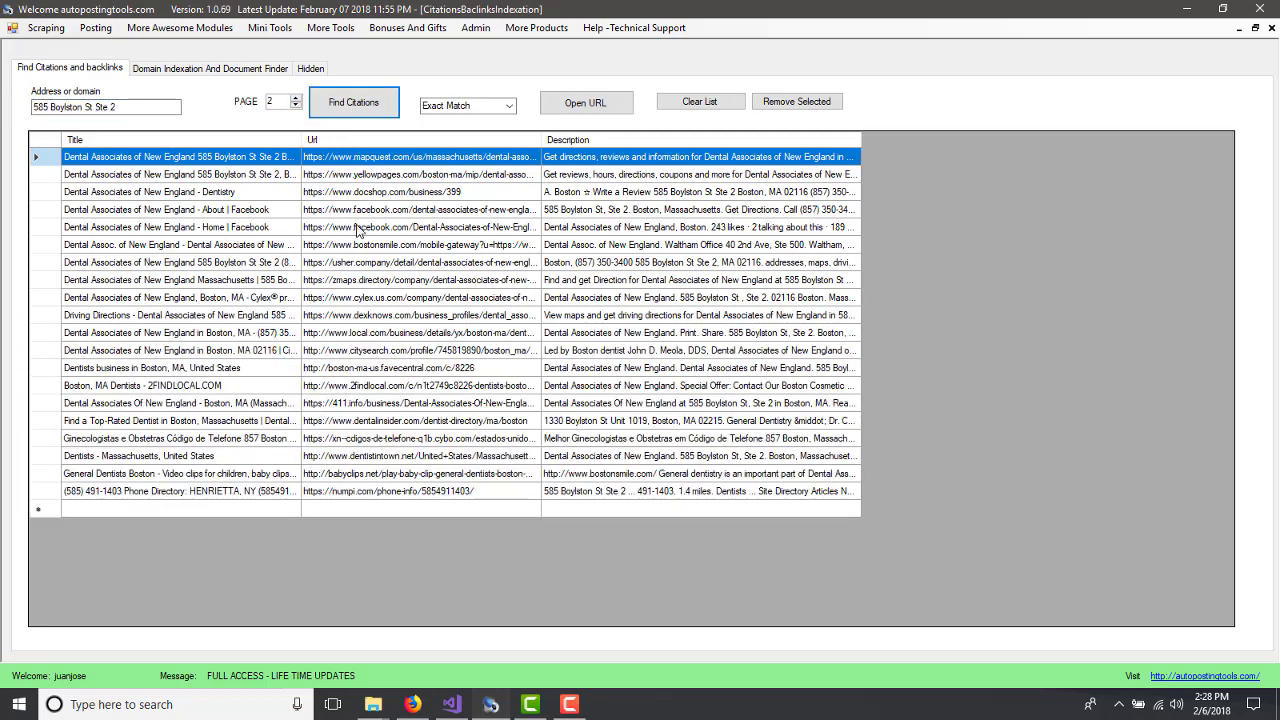
Step: Open the first citation's MapQuest page in the browser and examine the Dental Associates of New England listing
{"action": "left_click", "coordinate": [421, 160]}
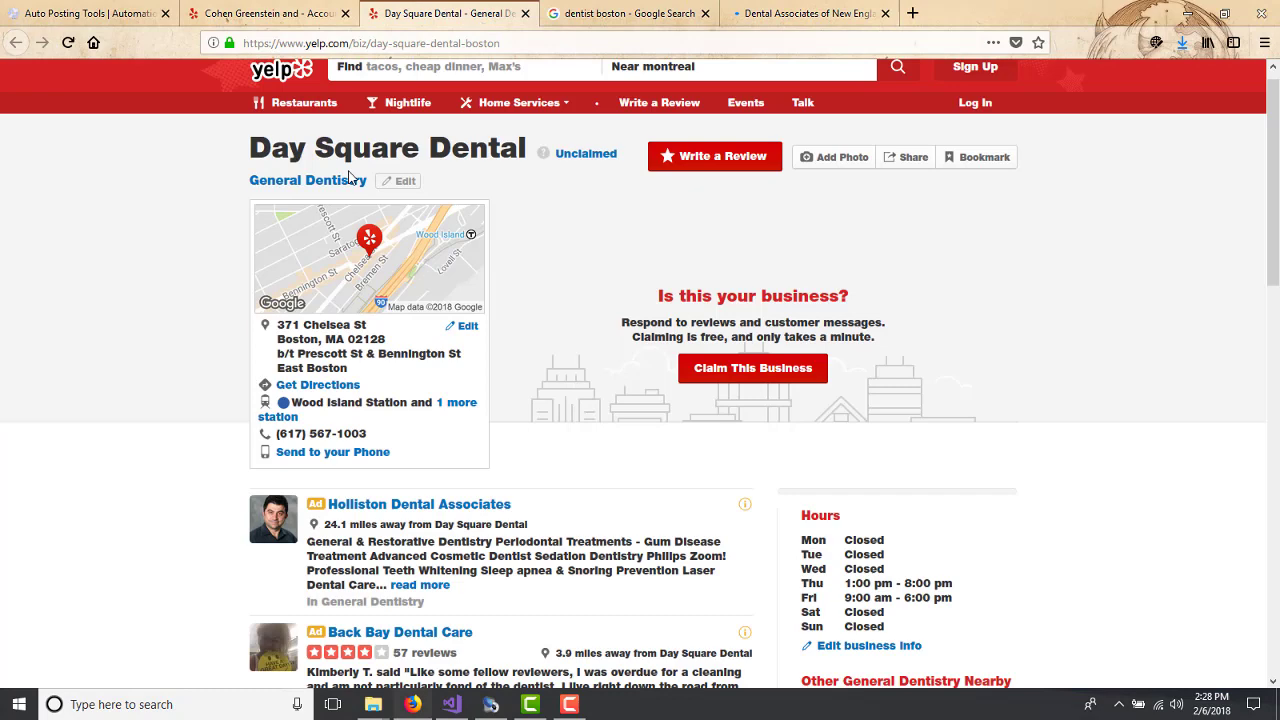
{"action": "left_click", "coordinate": [810, 16]}
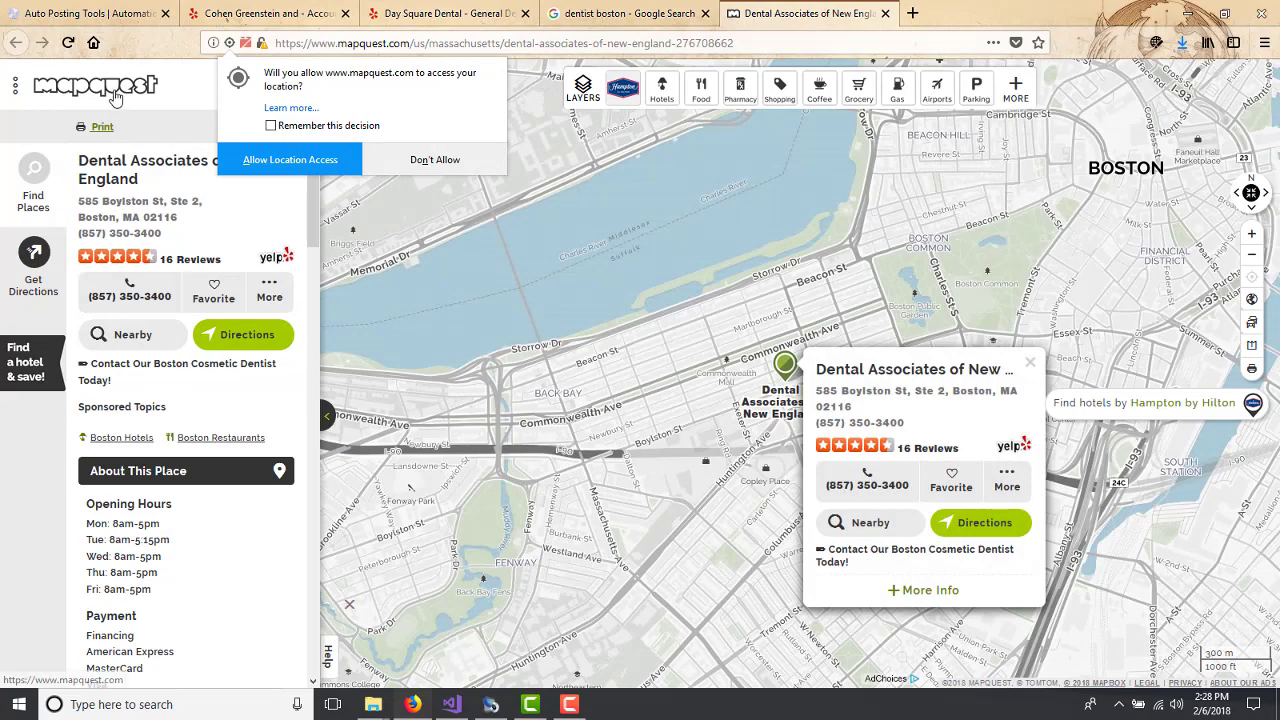
Step: Switch back to the autopostingtools.com program and look through the other citations, including the Yellow Pages, Facebook and usher.company entries, and the searched address
{"action": "left_click", "coordinate": [491, 705]}
{"action": "left_click", "coordinate": [456, 176]}
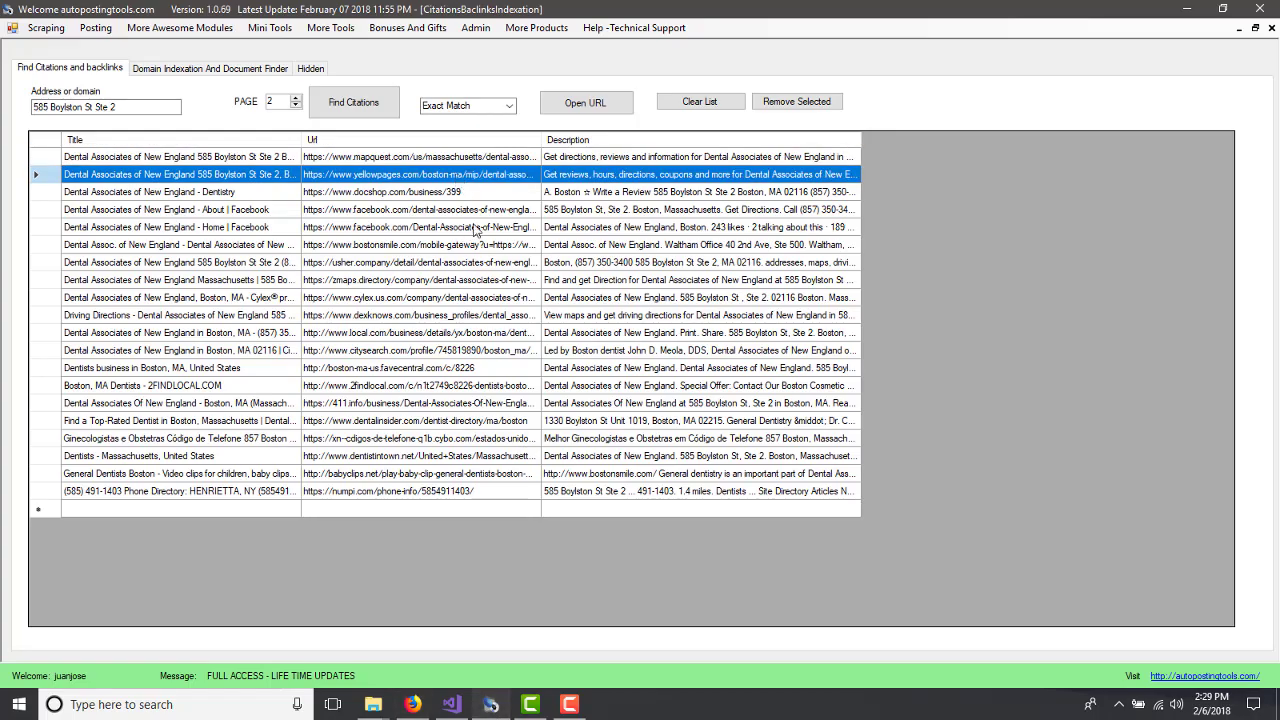
{"action": "left_click", "coordinate": [464, 212]}
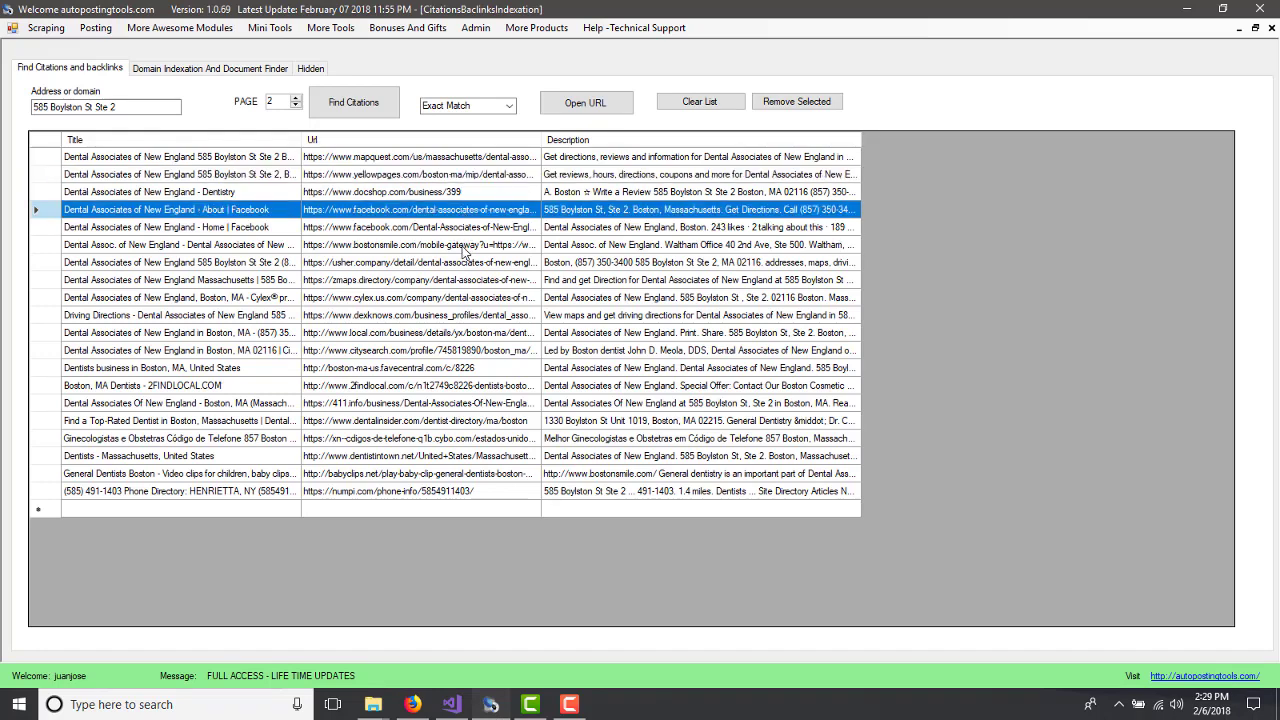
{"action": "left_click", "coordinate": [465, 246]}
{"action": "left_click", "coordinate": [445, 264]}
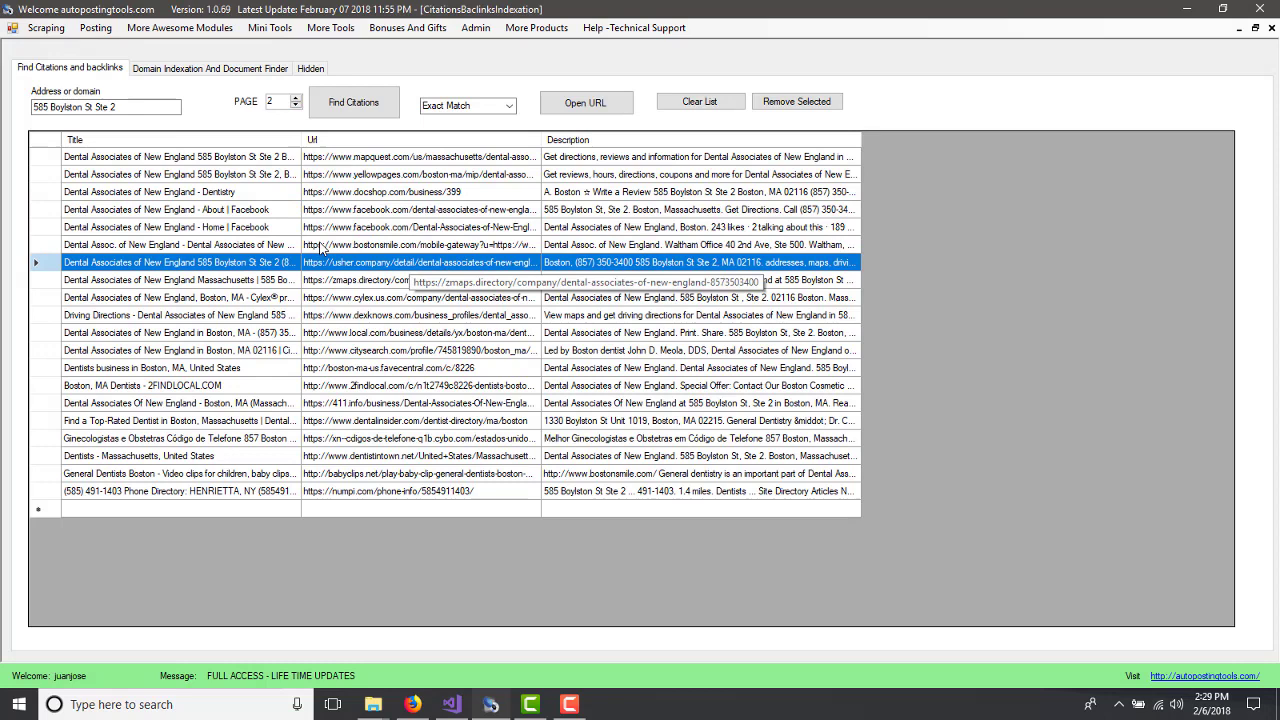
{"action": "left_click_drag", "start_coordinate": [145, 107], "coordinate": [15, 90]}
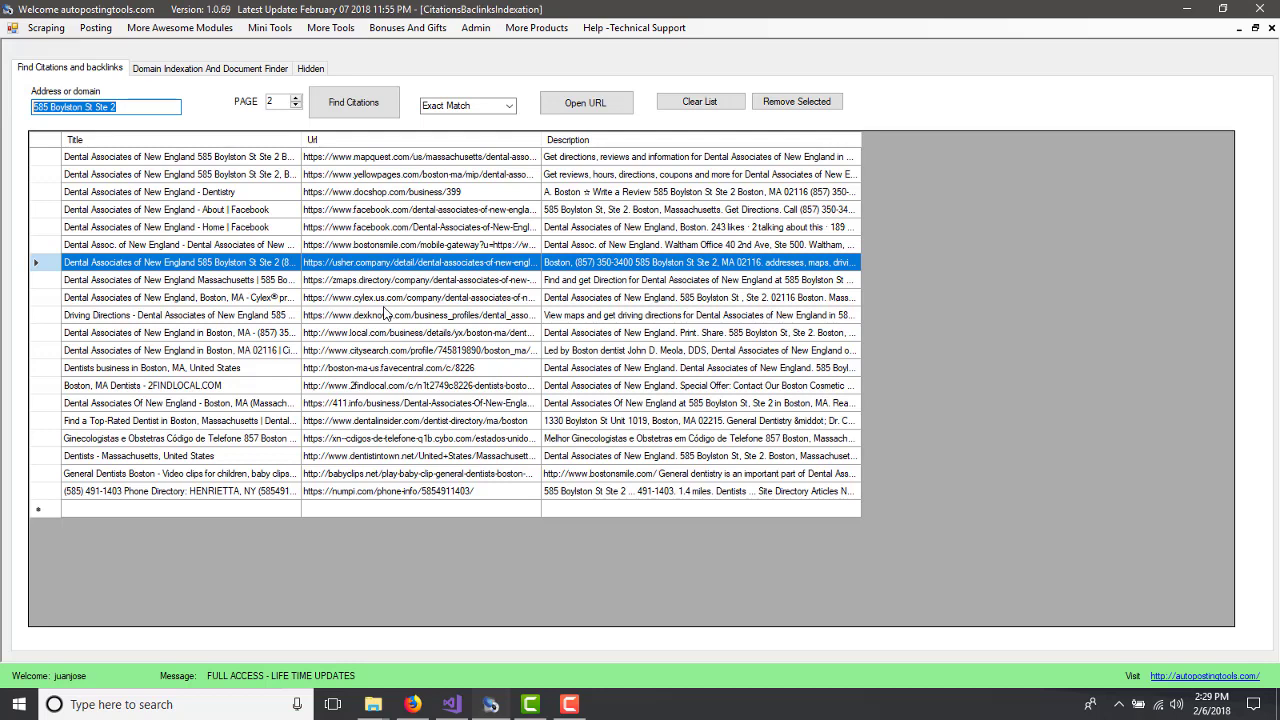
Step: Switch to the browser, return to the "dentist boston" Google results, and clear the text selection while reviewing the local listings
{"action": "left_click", "coordinate": [412, 704]}
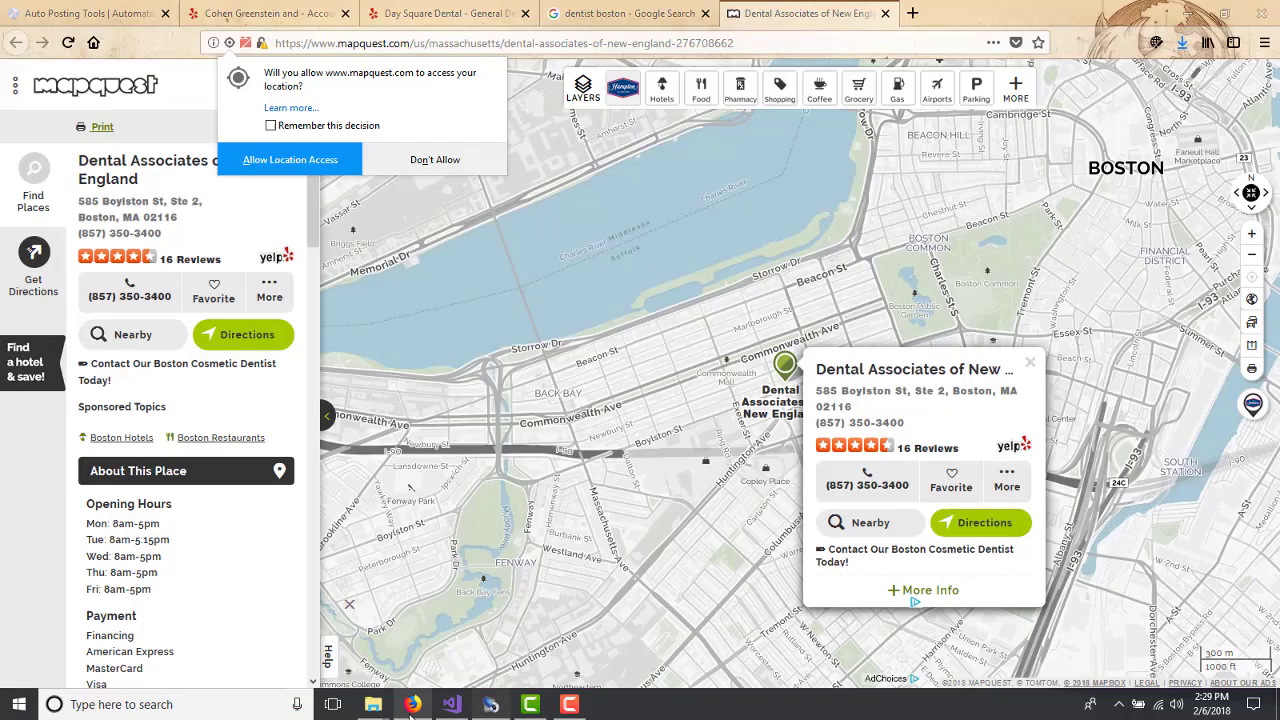
{"action": "left_click", "coordinate": [625, 13]}
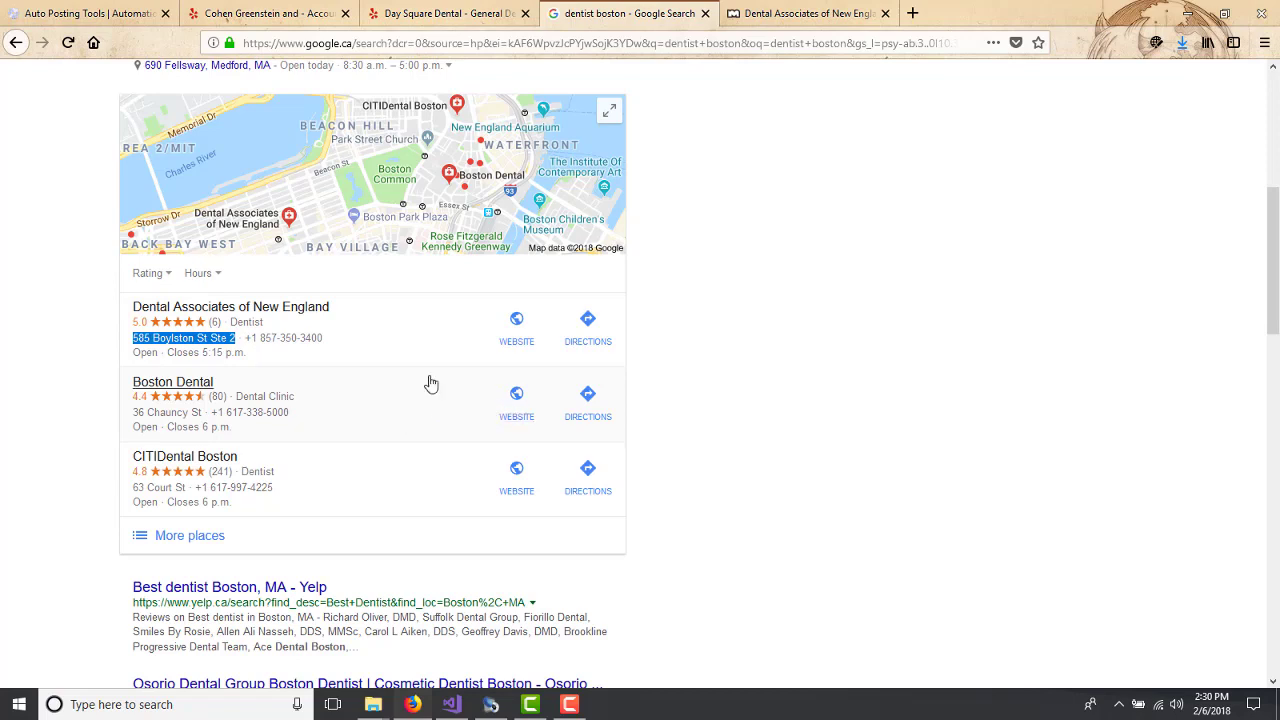
{"action": "left_click", "coordinate": [674, 373]}
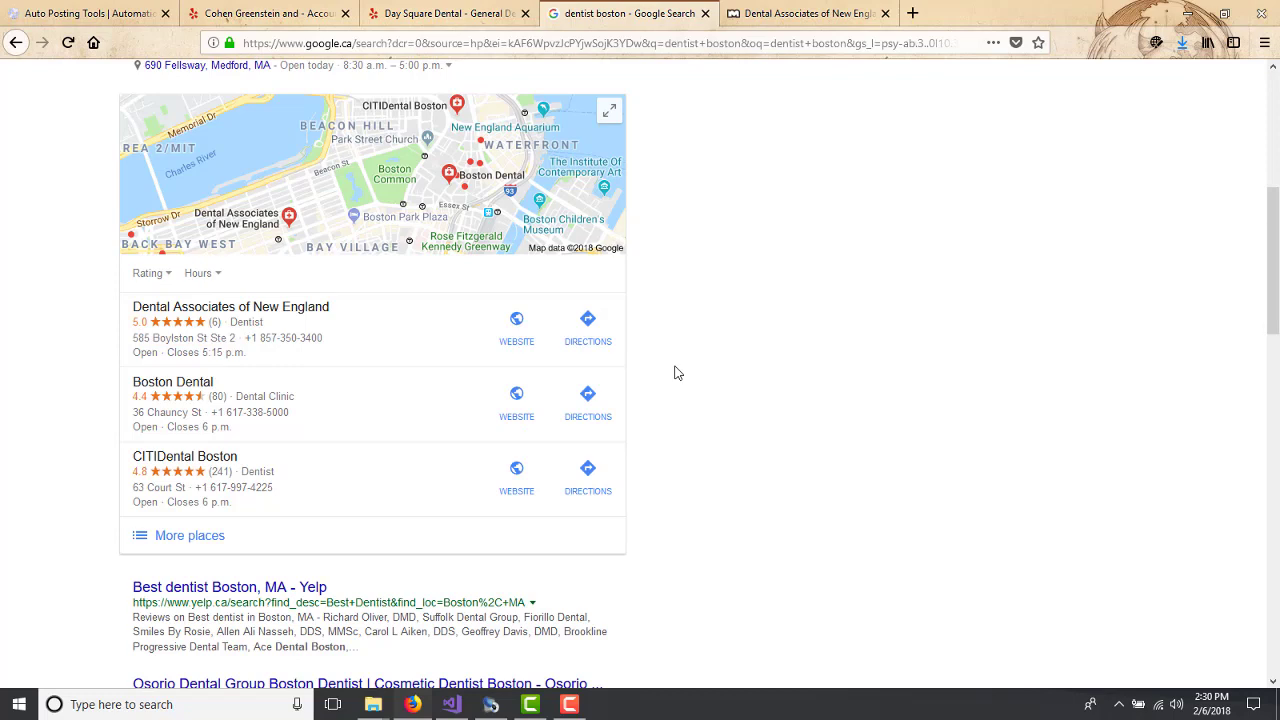
Step: Switch back to the autopostingtools.com program, close the citations module, and review the "boston dentist" search term and its list of unclaimed Yelp businesses
{"action": "left_click", "coordinate": [489, 704]}
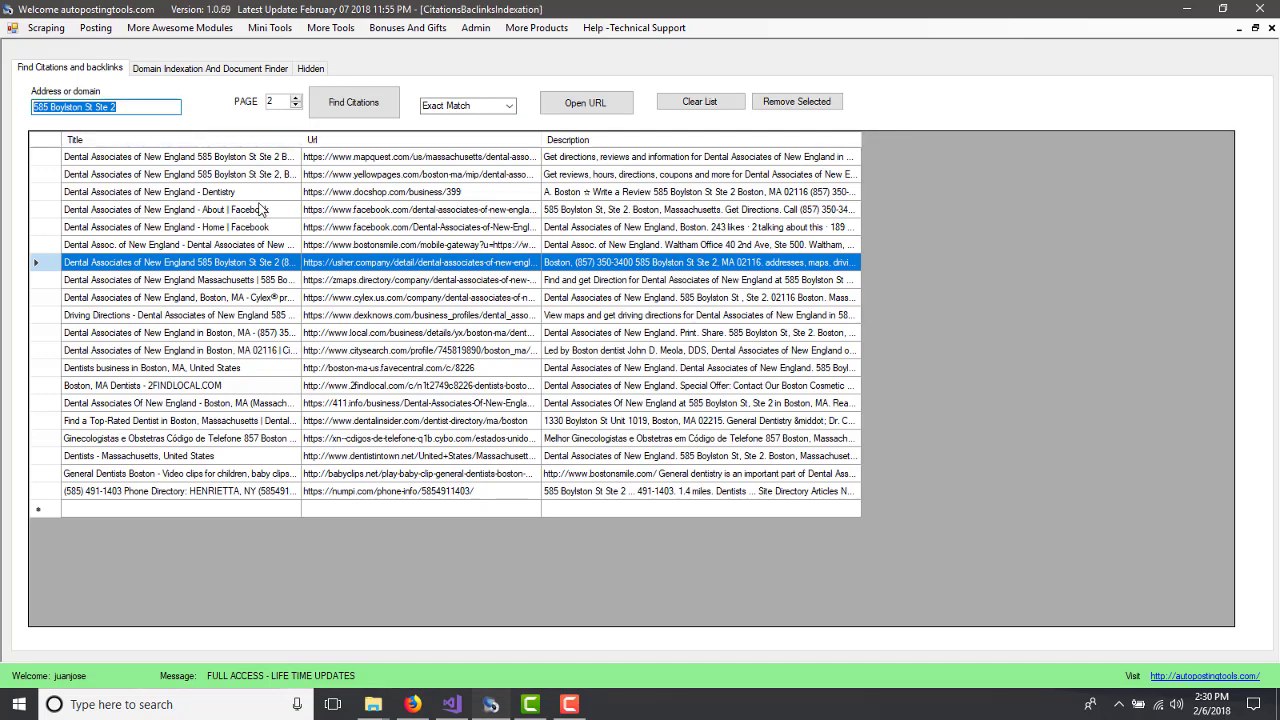
{"action": "left_click", "coordinate": [1271, 28]}
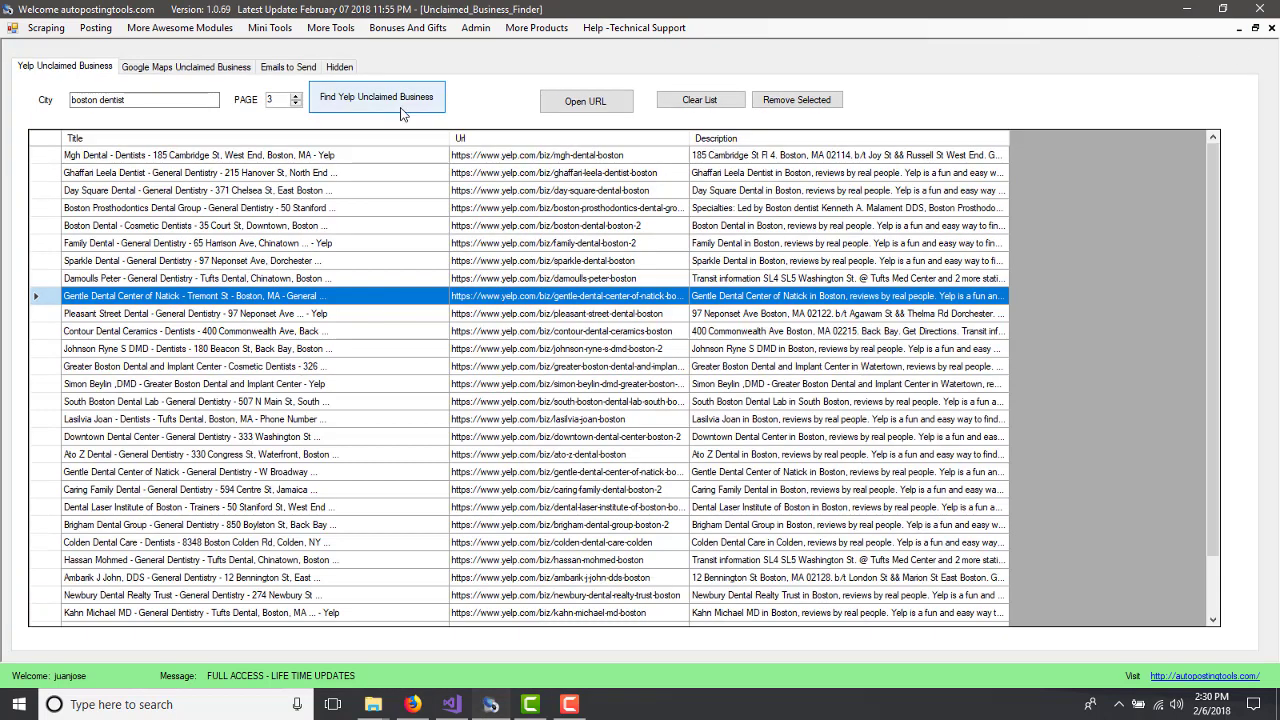
{"action": "left_click", "coordinate": [140, 100]}
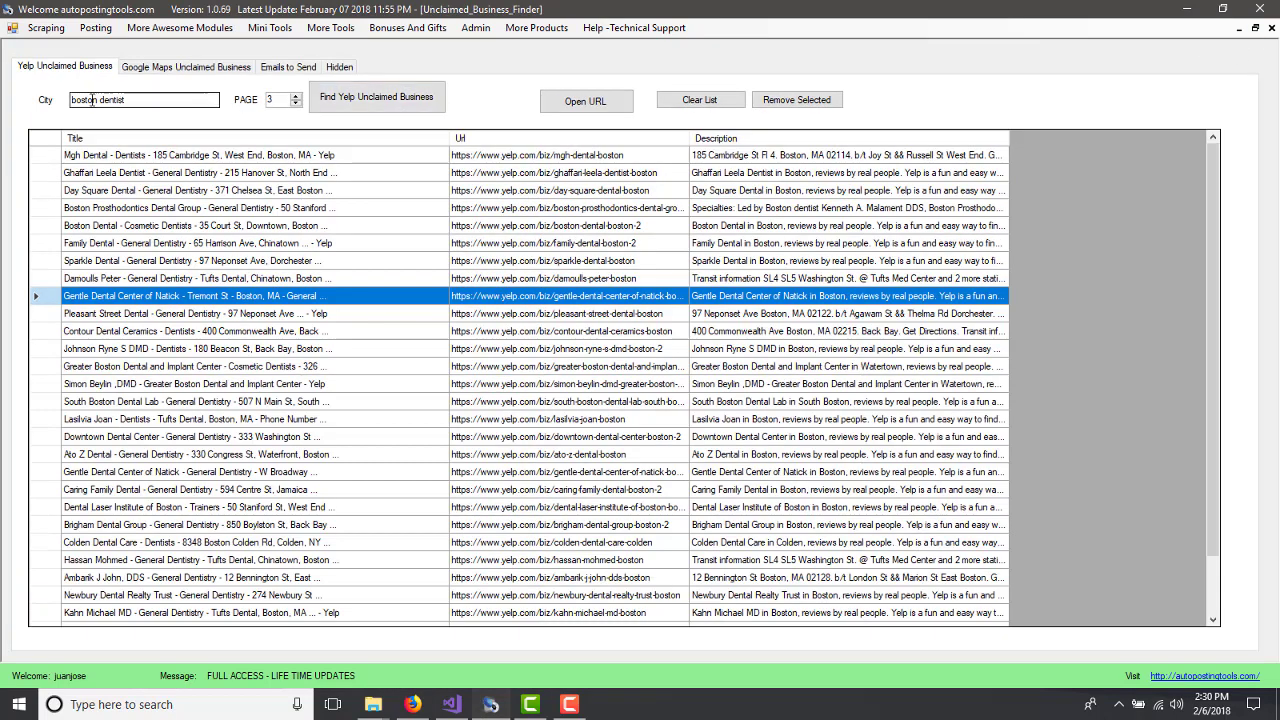
{"action": "left_click", "coordinate": [337, 455]}
{"action": "scroll", "coordinate": [338, 456], "scroll_direction": "down", "scroll_amount": 2}
{"action": "scroll", "coordinate": [338, 456], "scroll_direction": "up", "scroll_amount": 2}
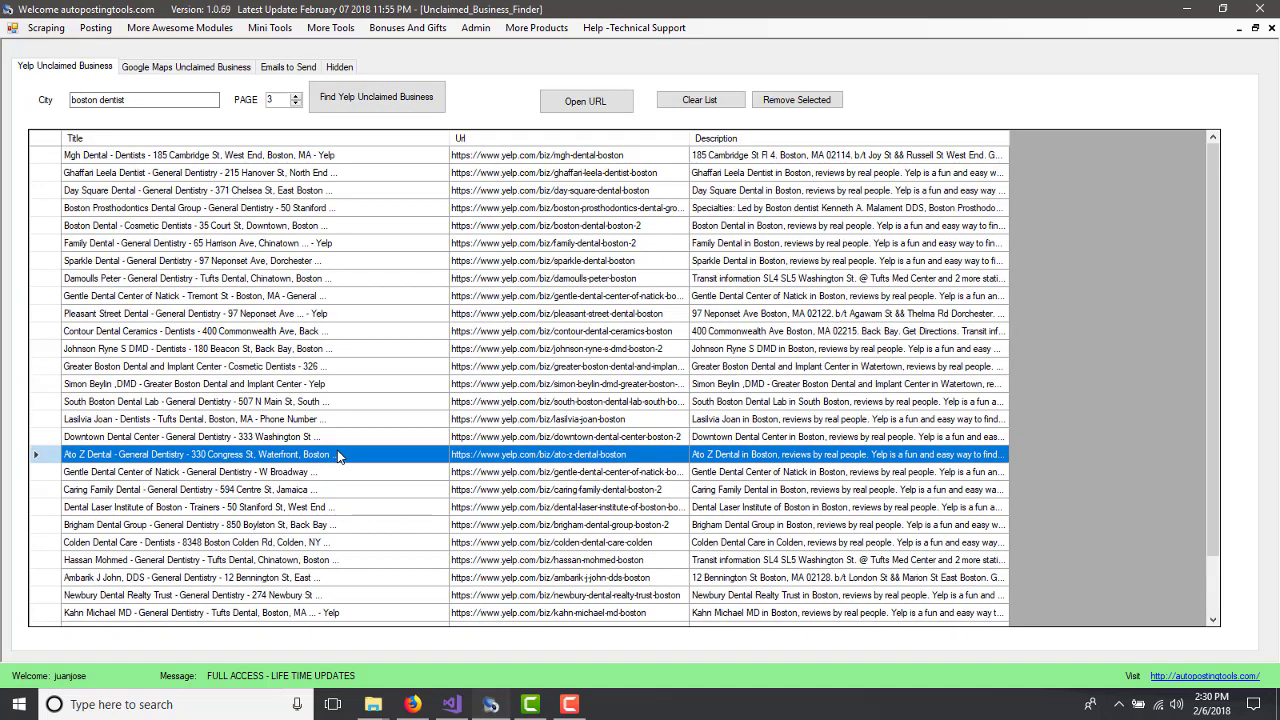
{"action": "left_click_drag", "start_coordinate": [97, 101], "coordinate": [283, 133]}
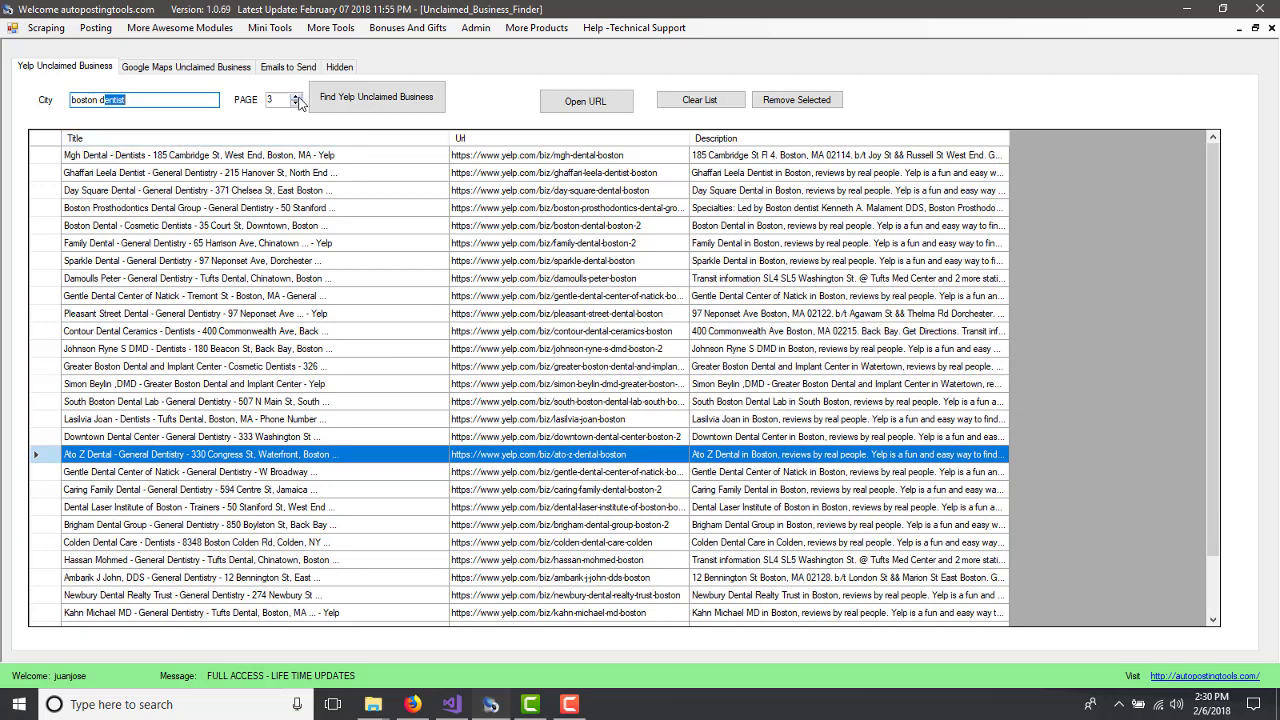
{"action": "left_click", "coordinate": [294, 390]}
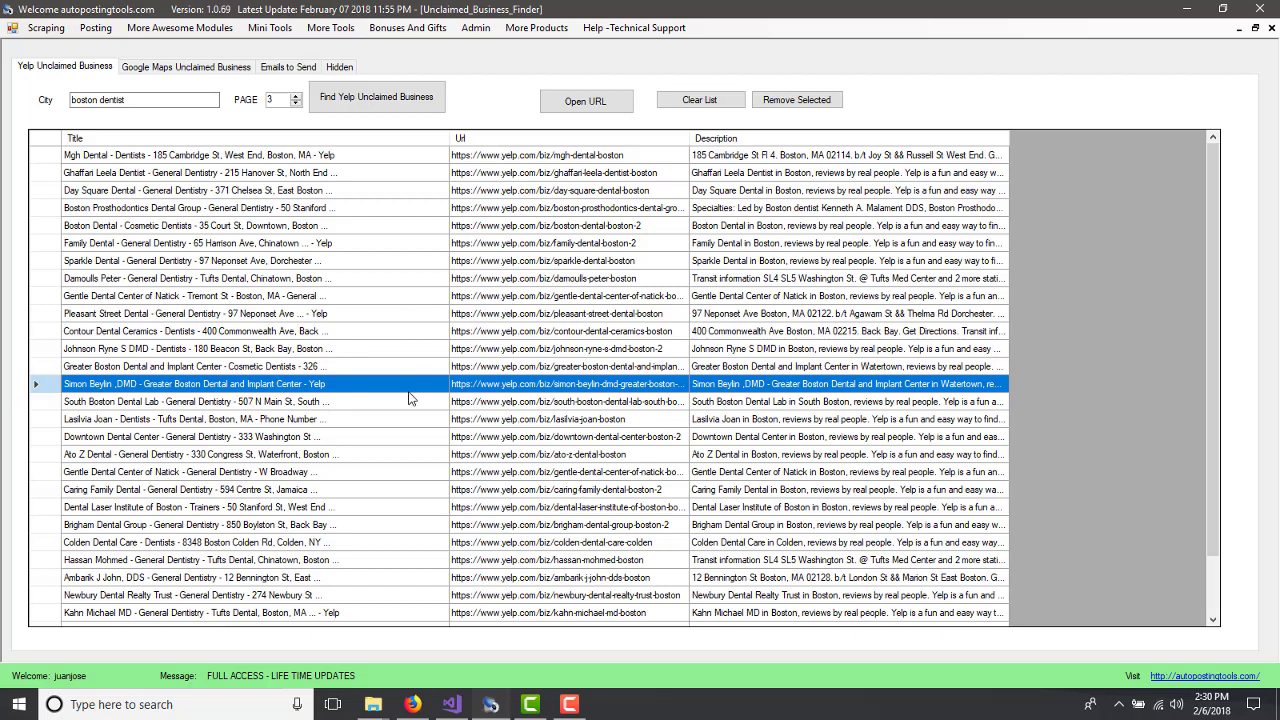
{"action": "left_click", "coordinate": [390, 285]}
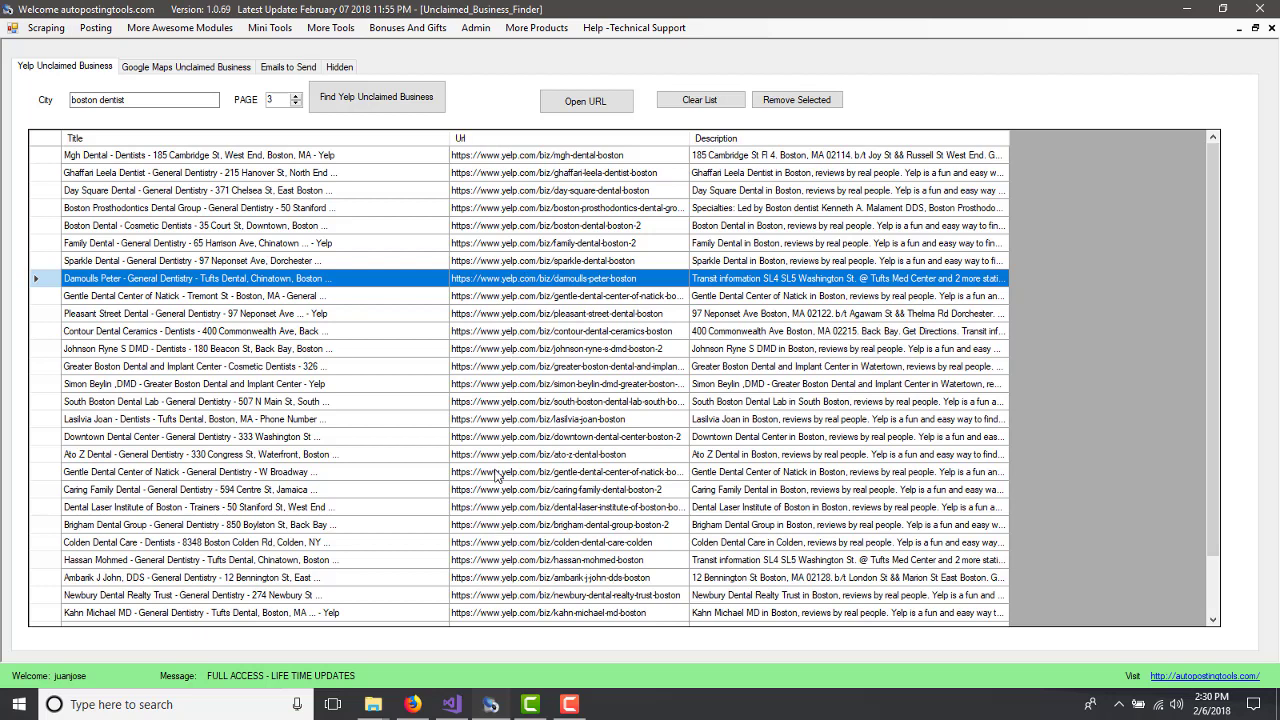
Step: Copy the "boston dentist" term from the Yelp search into the Google Maps unclaimed business search and find matching businesses
{"action": "left_click", "coordinate": [190, 67]}
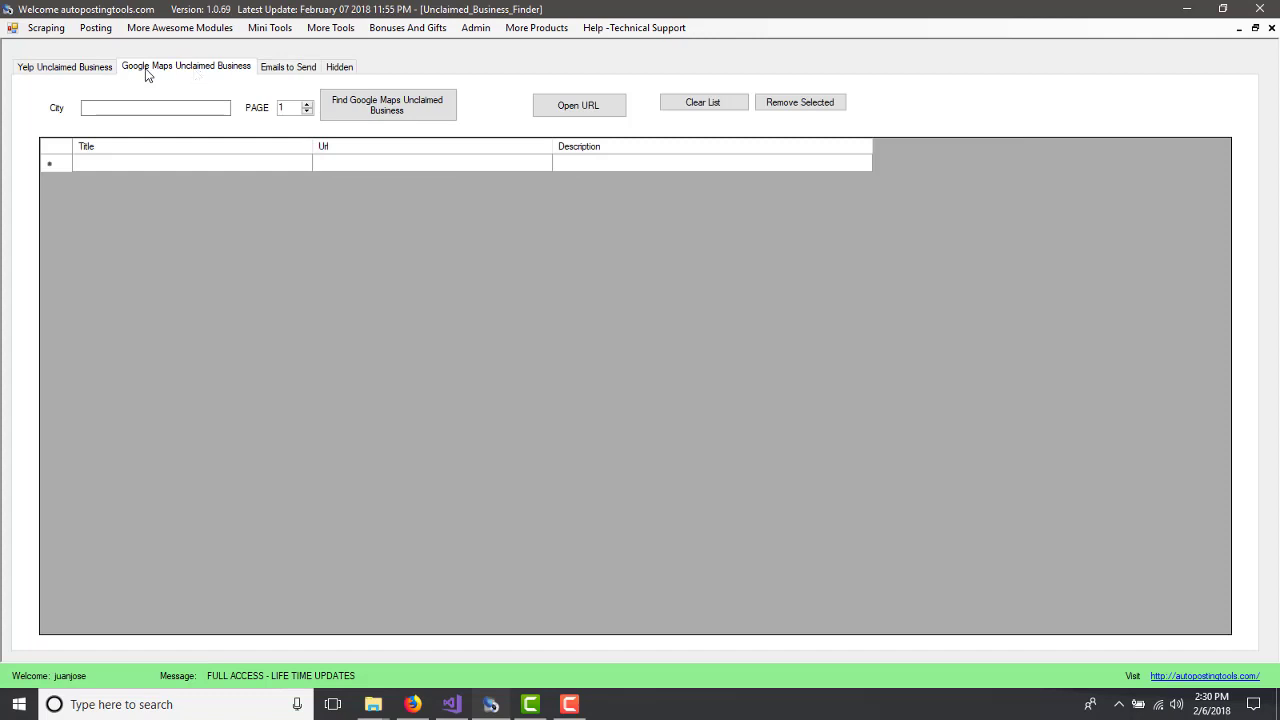
{"action": "left_click", "coordinate": [45, 68]}
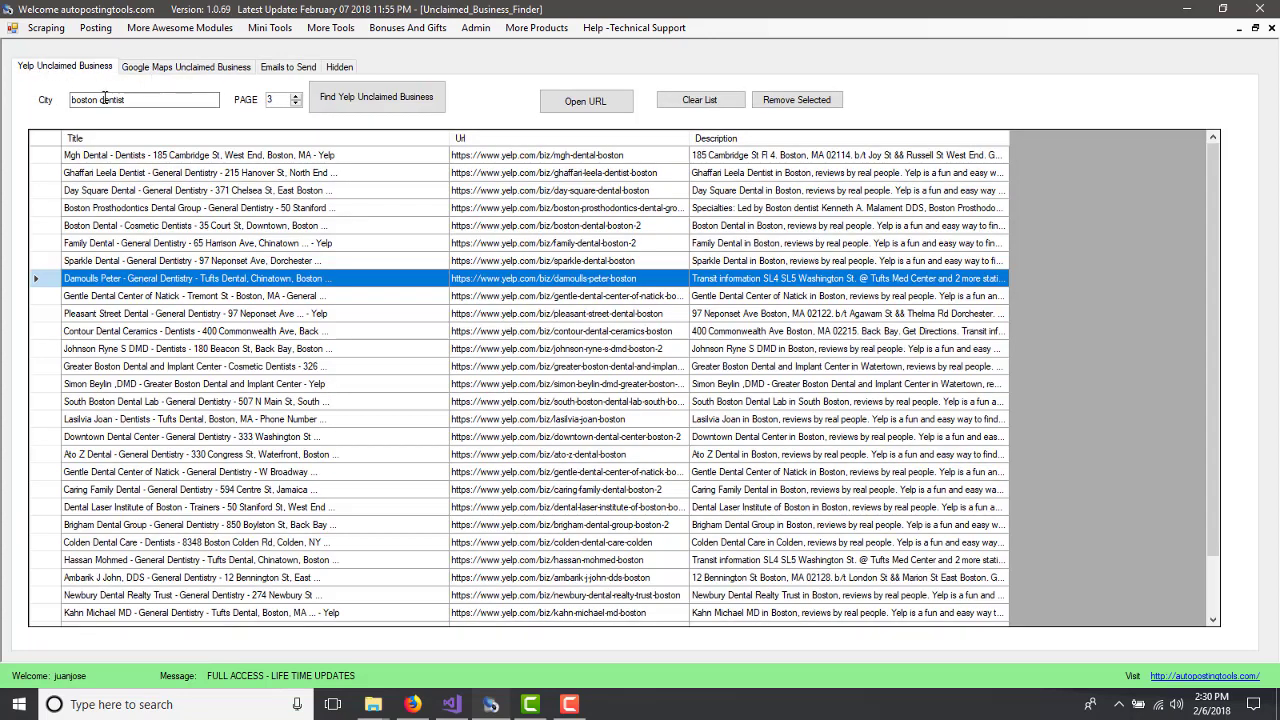
{"action": "left_click_drag", "start_coordinate": [130, 100], "coordinate": [72, 100]}
{"action": "key", "text": "ctrl+c"}
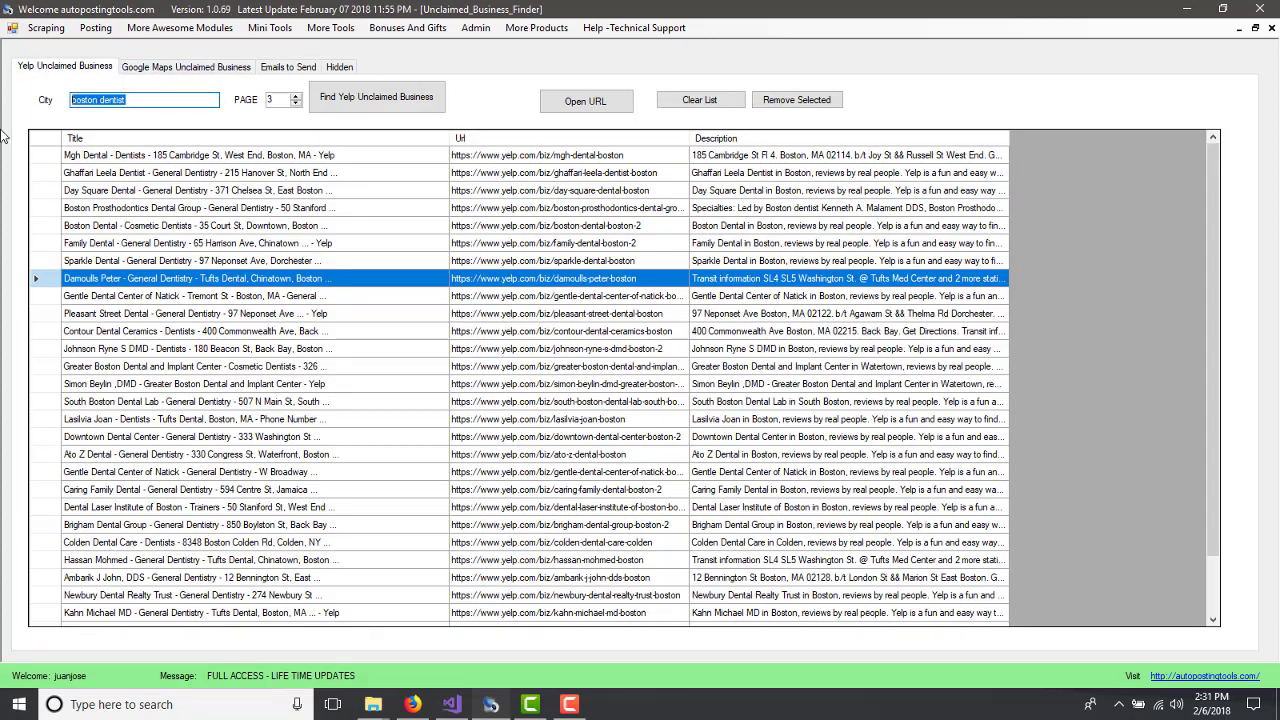
{"action": "left_click", "coordinate": [160, 68]}
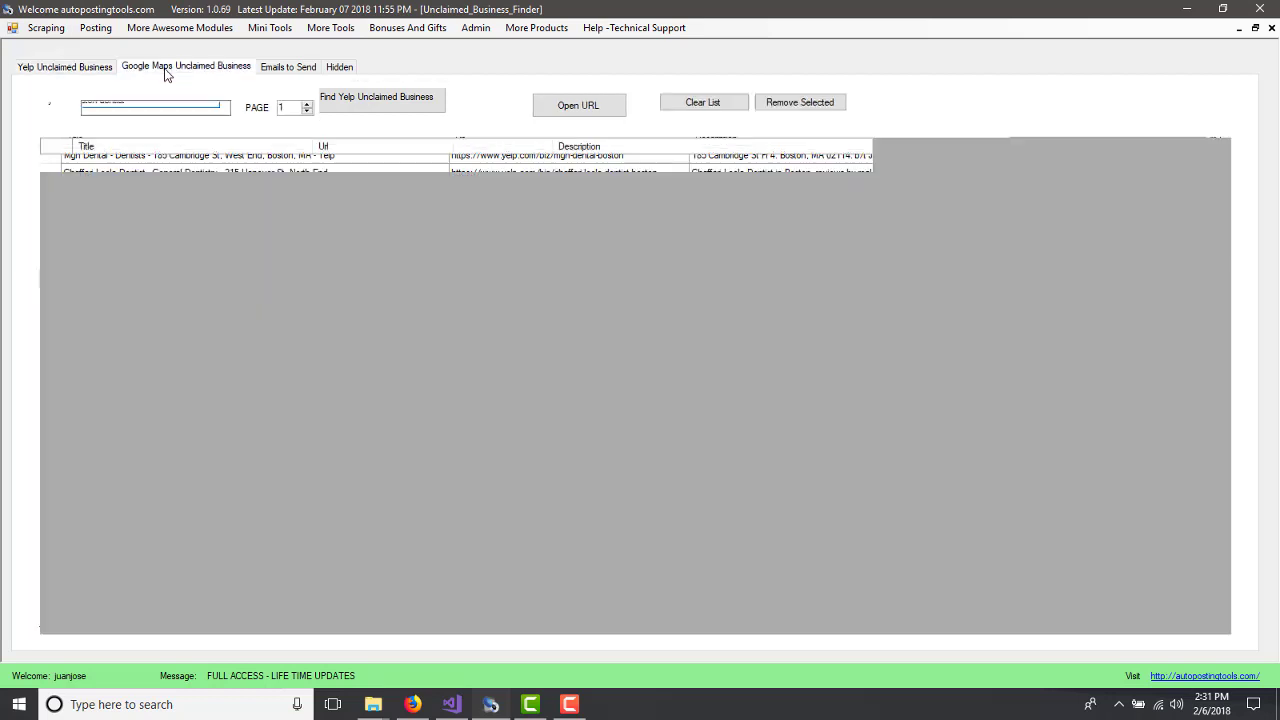
{"action": "left_click", "coordinate": [138, 107]}
{"action": "key", "text": "ctrl+v"}
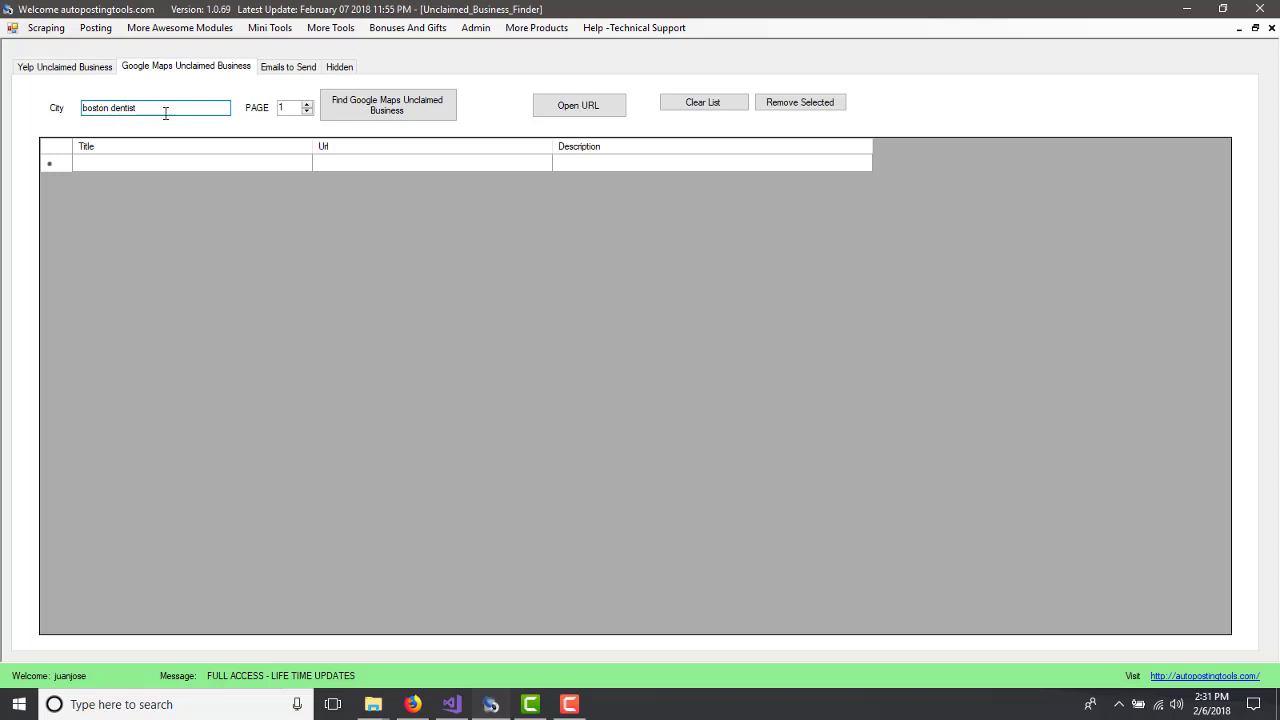
{"action": "left_click", "coordinate": [403, 127]}
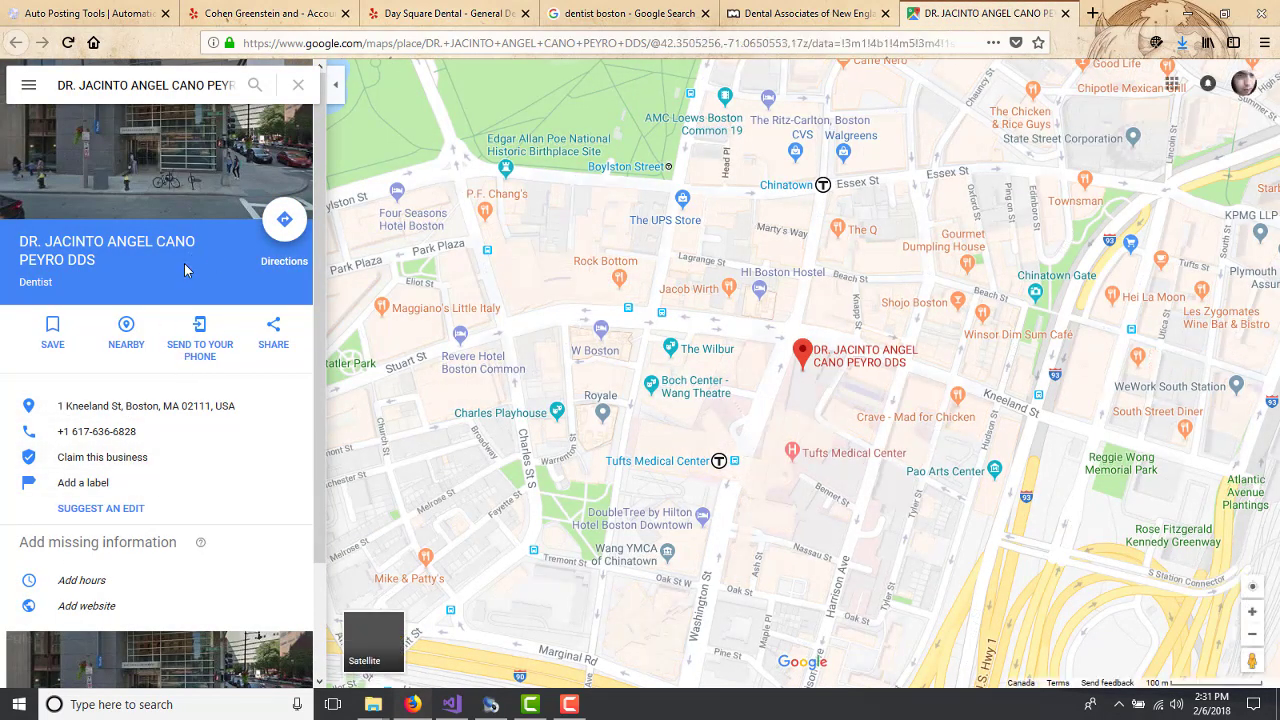
Step: Switch back to the autopostingtools.com program, clear the Google Maps results, and find unclaimed businesses for "boston" on pages 1 and 2
{"action": "left_click", "coordinate": [491, 704]}
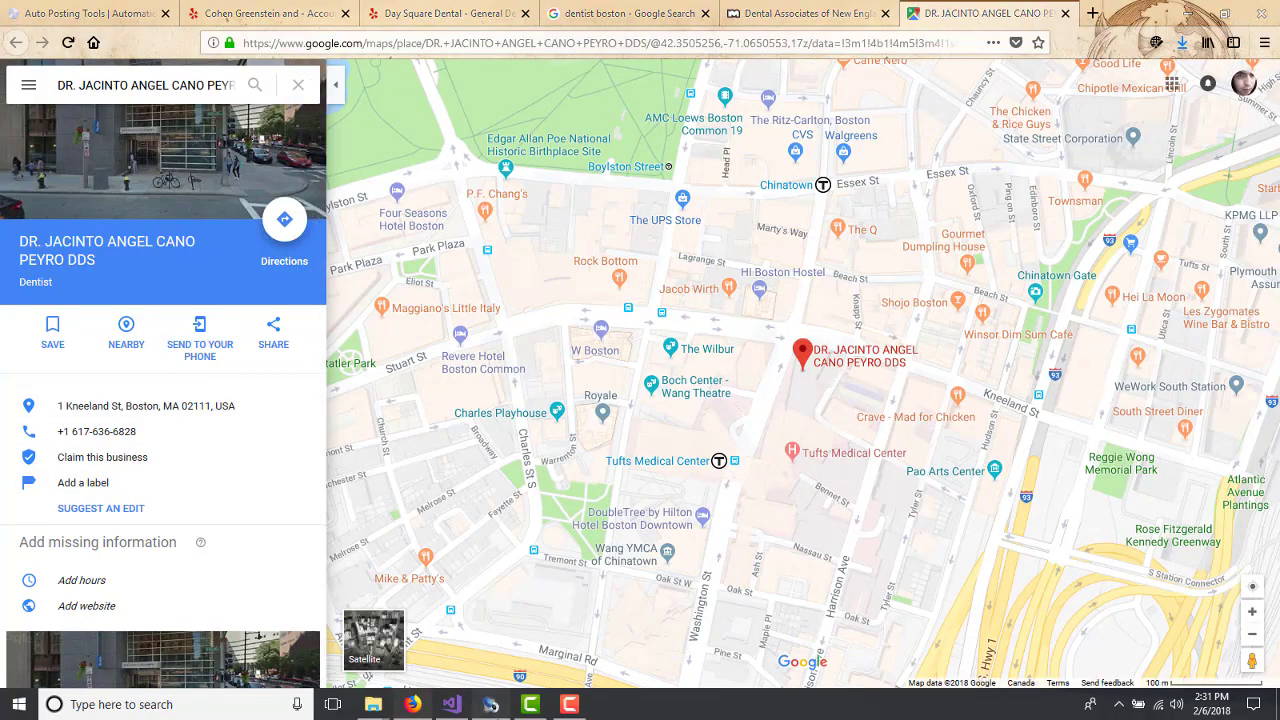
{"action": "left_click_drag", "start_coordinate": [147, 113], "coordinate": [117, 108]}
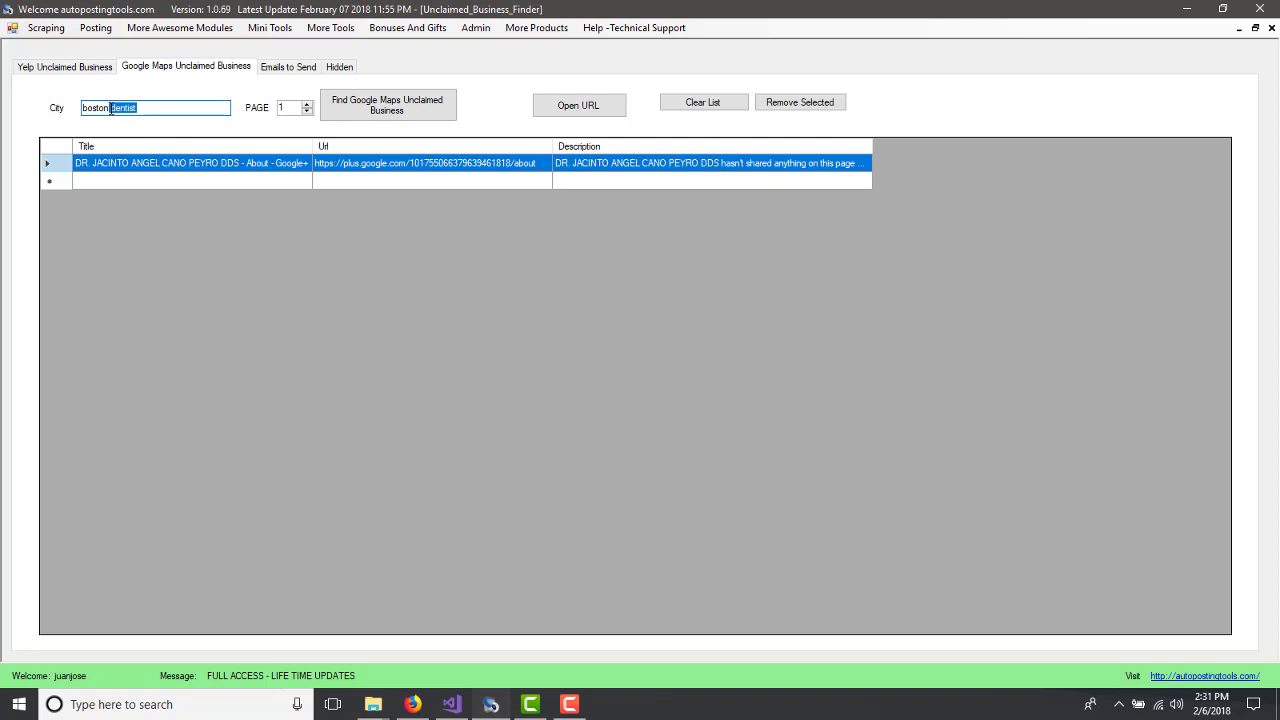
{"action": "key", "text": "BackSpace"}
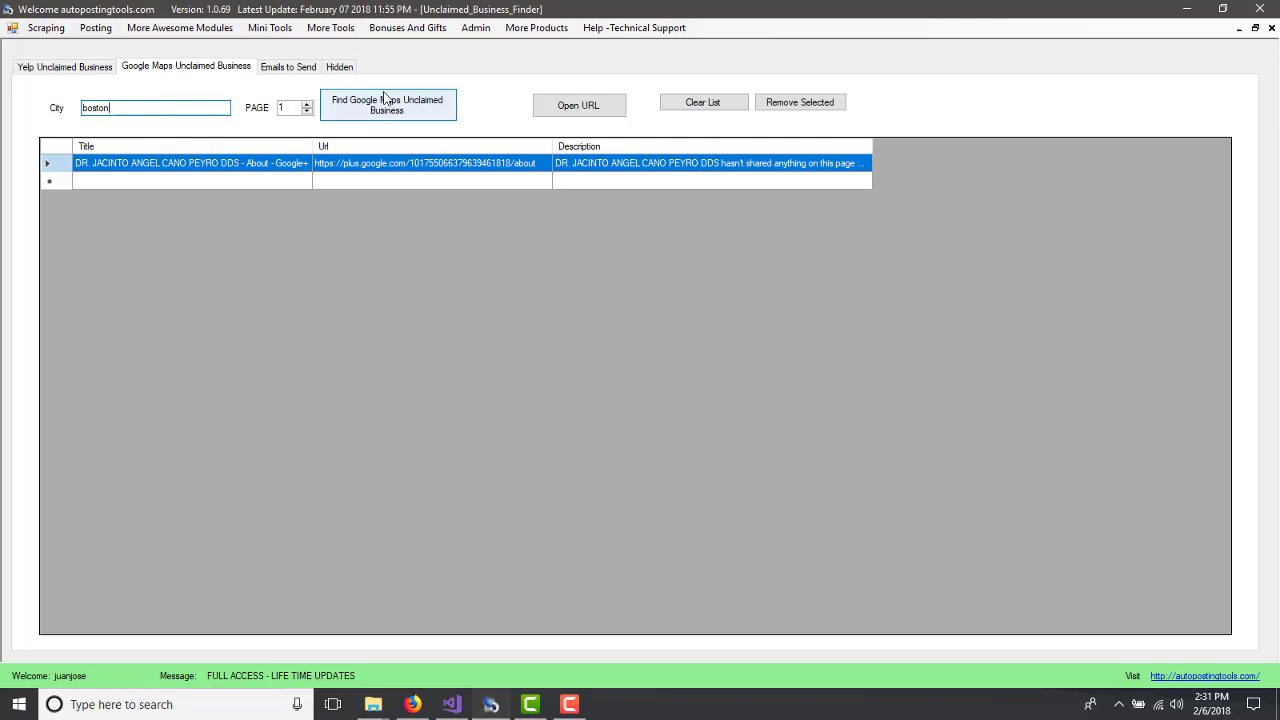
{"action": "left_click", "coordinate": [707, 112]}
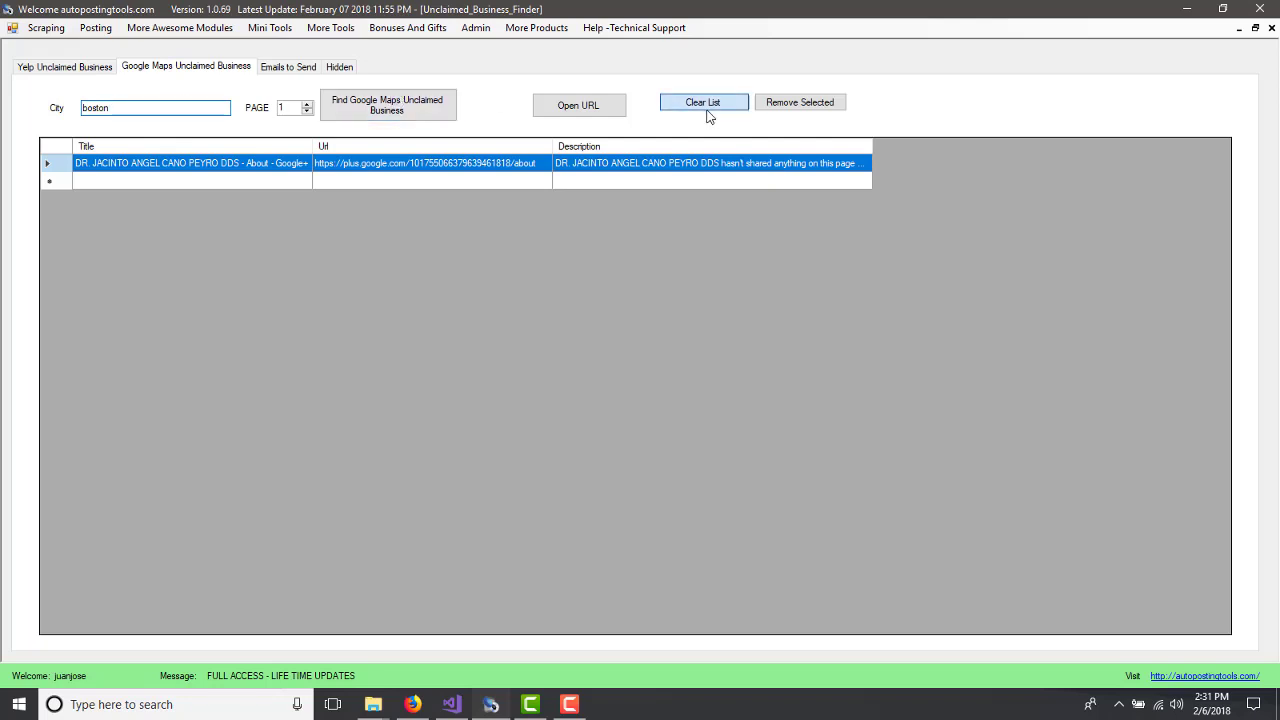
{"action": "left_click", "coordinate": [367, 108]}
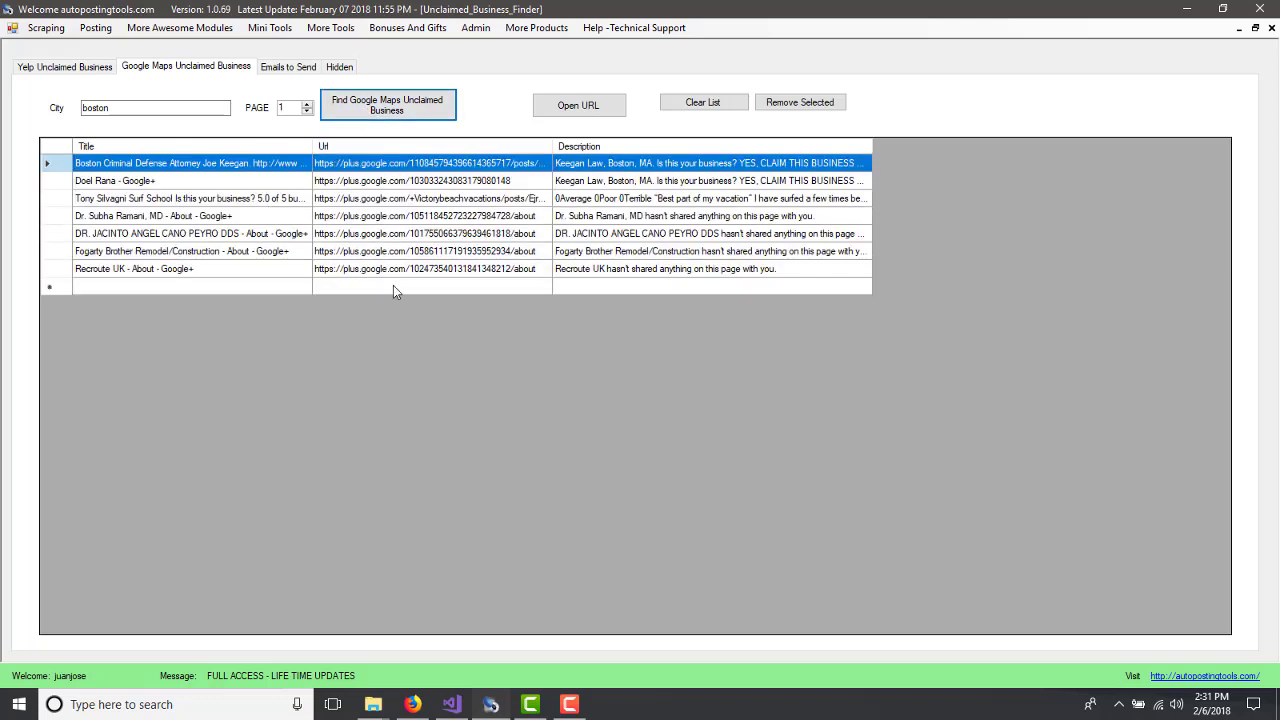
{"action": "left_click", "coordinate": [307, 104]}
{"action": "left_click", "coordinate": [364, 108]}
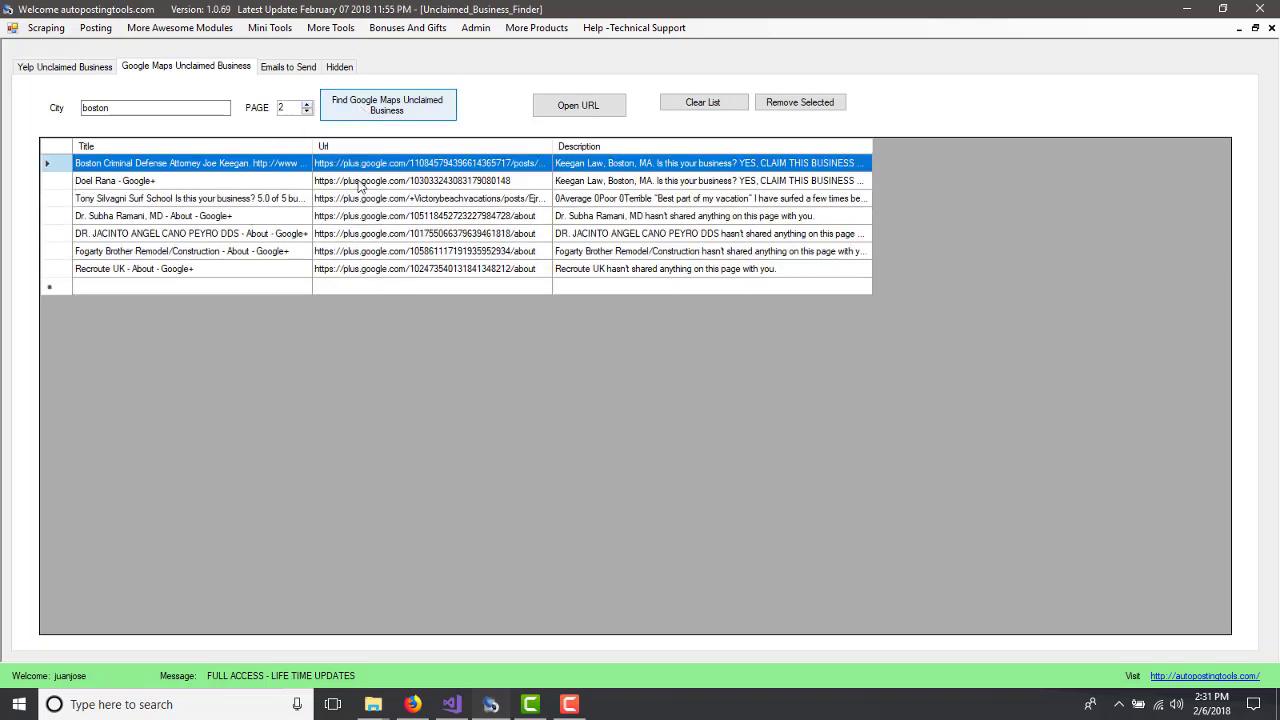
Step: Set the page back to 1 and find Google Maps unclaimed businesses for "miami"
{"action": "left_click", "coordinate": [307, 111]}
{"action": "left_click_drag", "start_coordinate": [191, 106], "coordinate": [60, 112]}
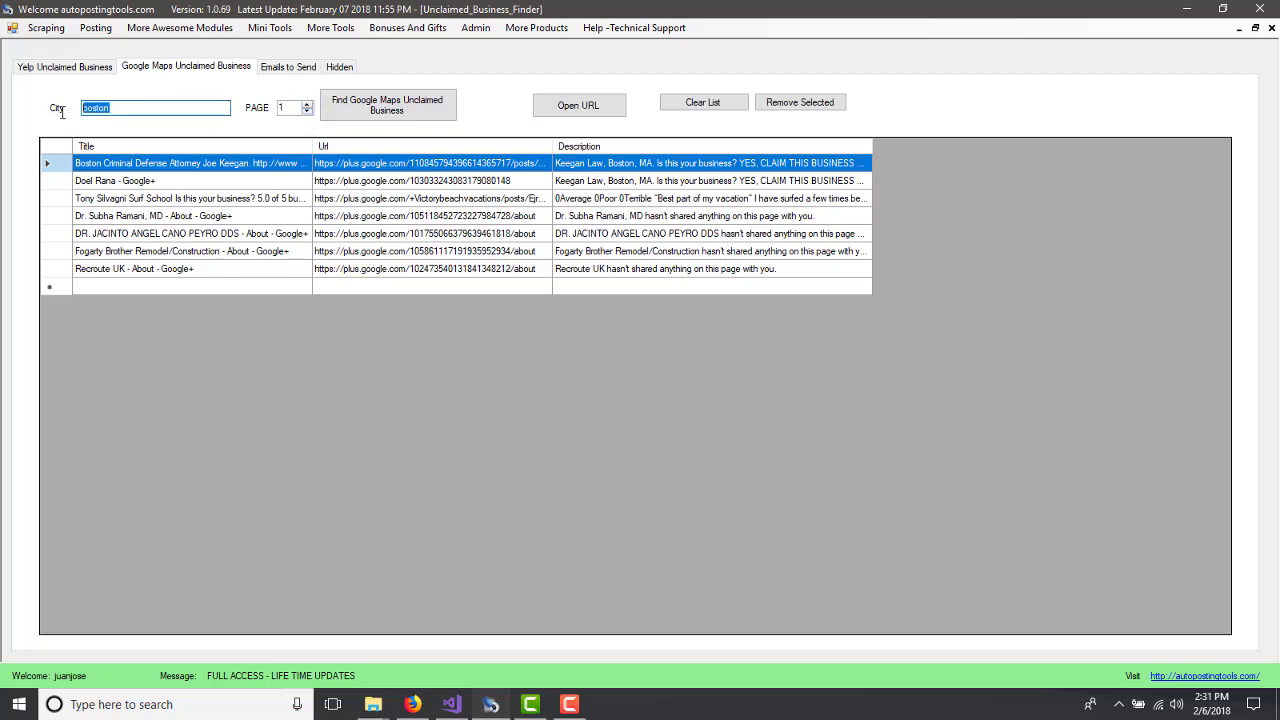
{"action": "type", "text": "miami"}
{"action": "left_click", "coordinate": [341, 100]}
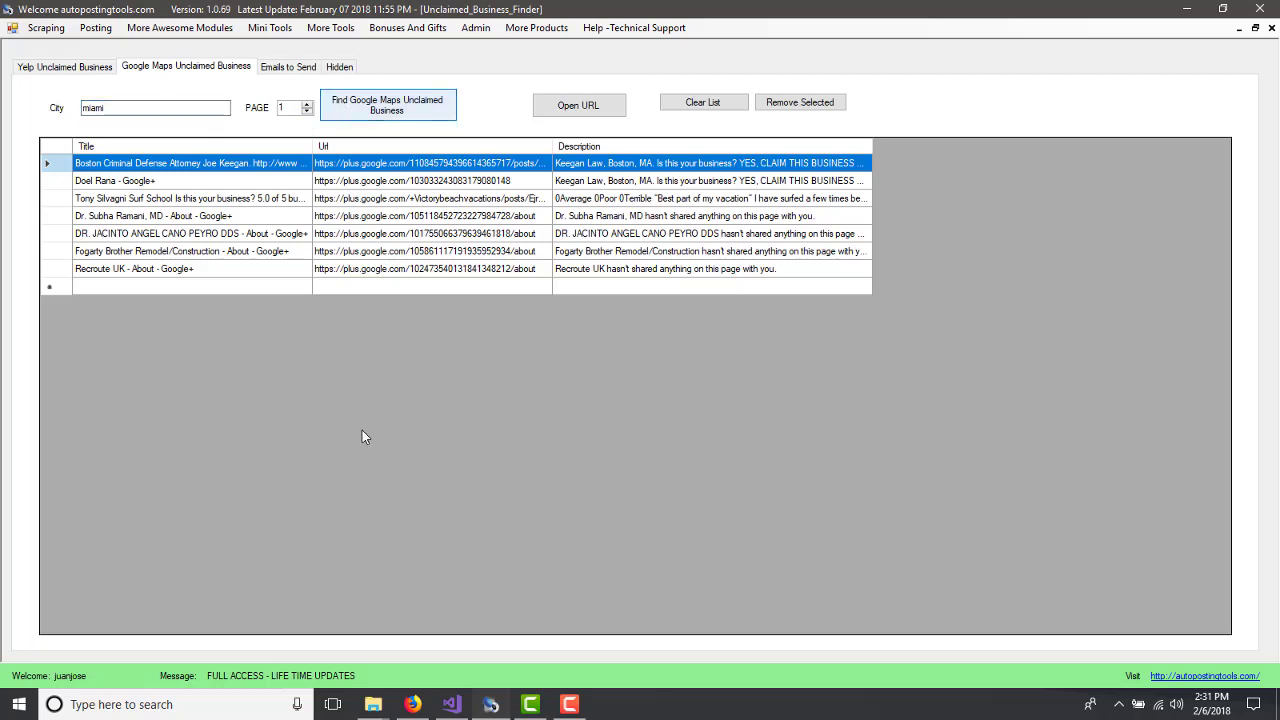
Step: Open the Candy Crush result's Google+ page in the browser and close it after a look
{"action": "left_click", "coordinate": [422, 360]}
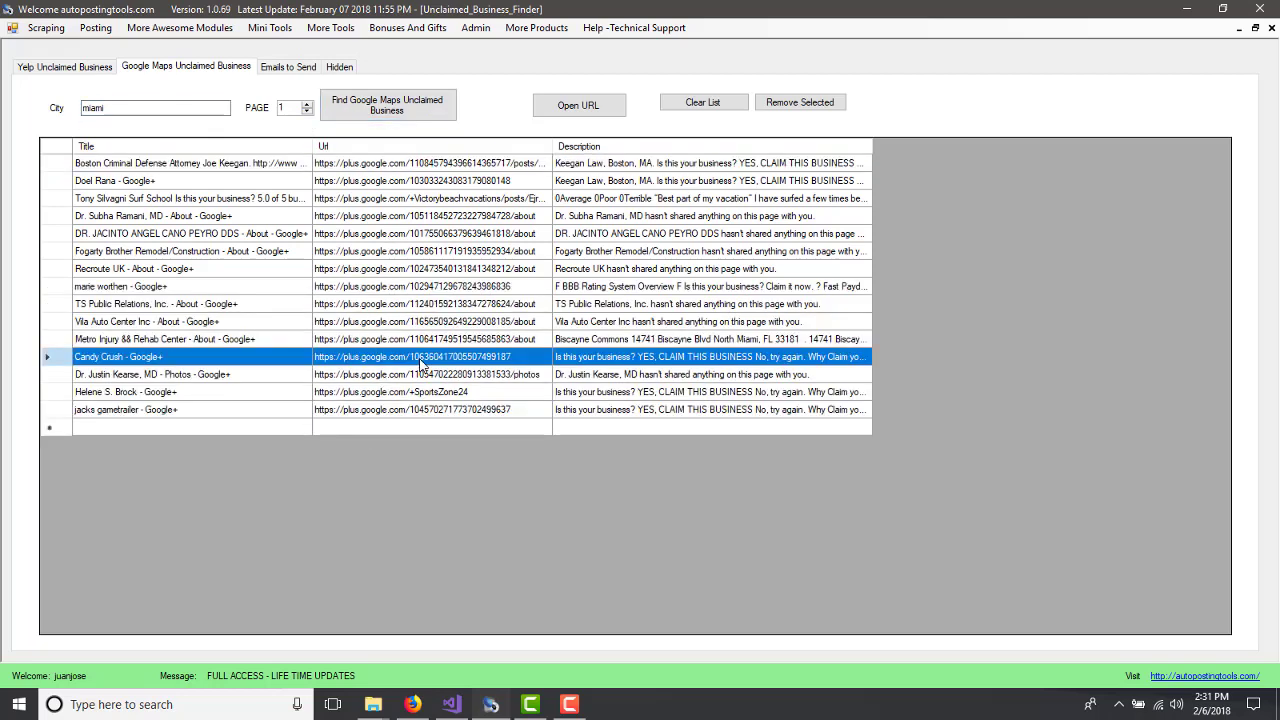
{"action": "left_click", "coordinate": [580, 106]}
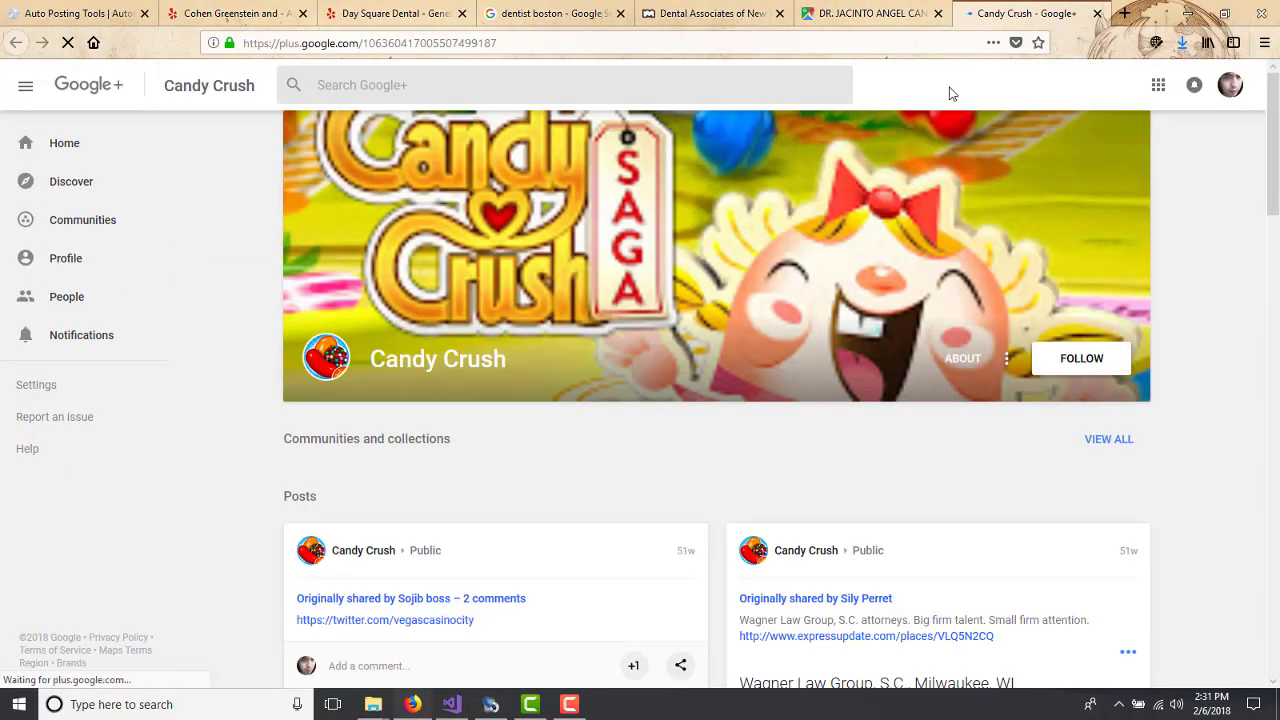
{"action": "left_click", "coordinate": [1097, 14]}
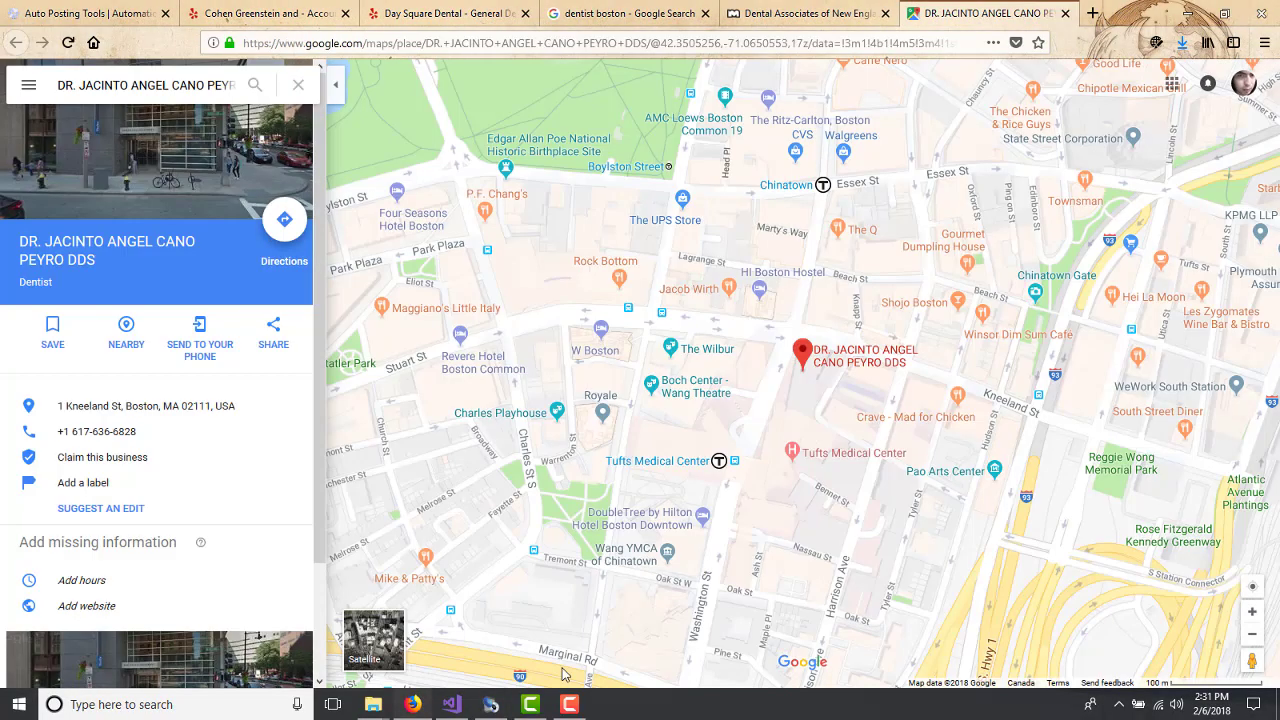
Step: Switch back to autopostingtools.com, open the Vila Auto Center Inc result, examine its Google Maps listing in the browser, and return to the program
{"action": "left_click", "coordinate": [491, 704]}
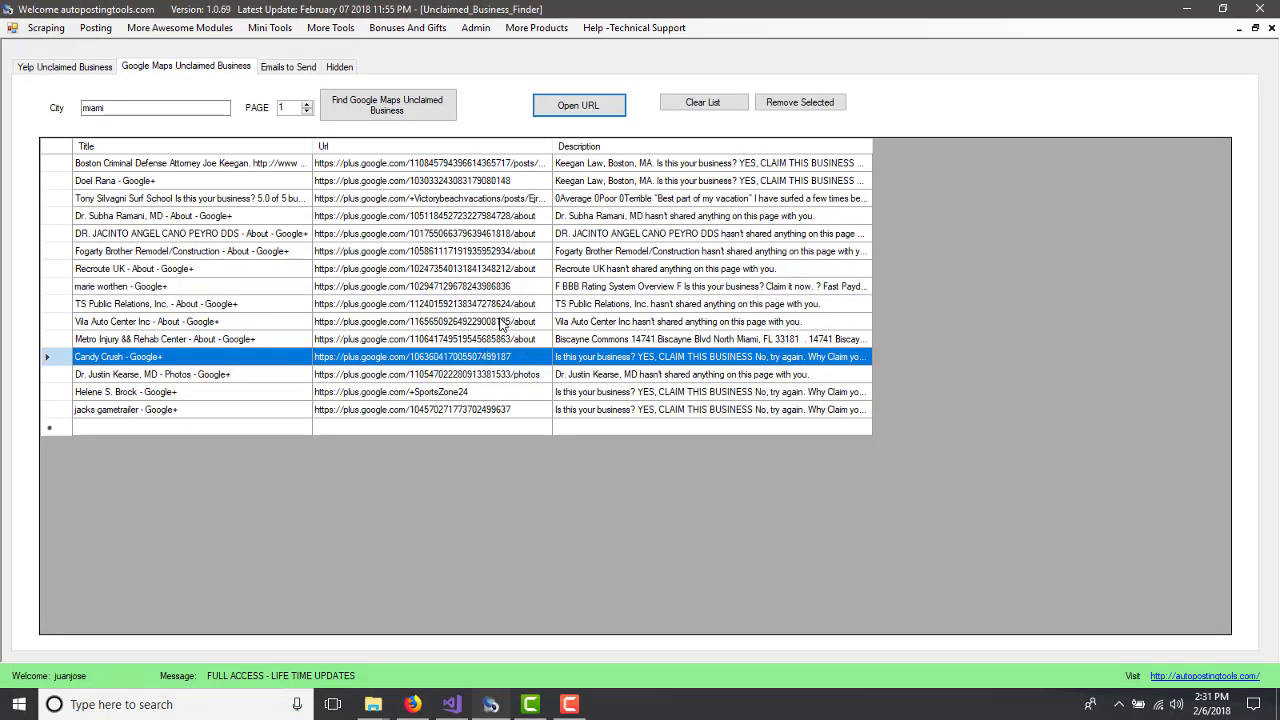
{"action": "left_click", "coordinate": [502, 323]}
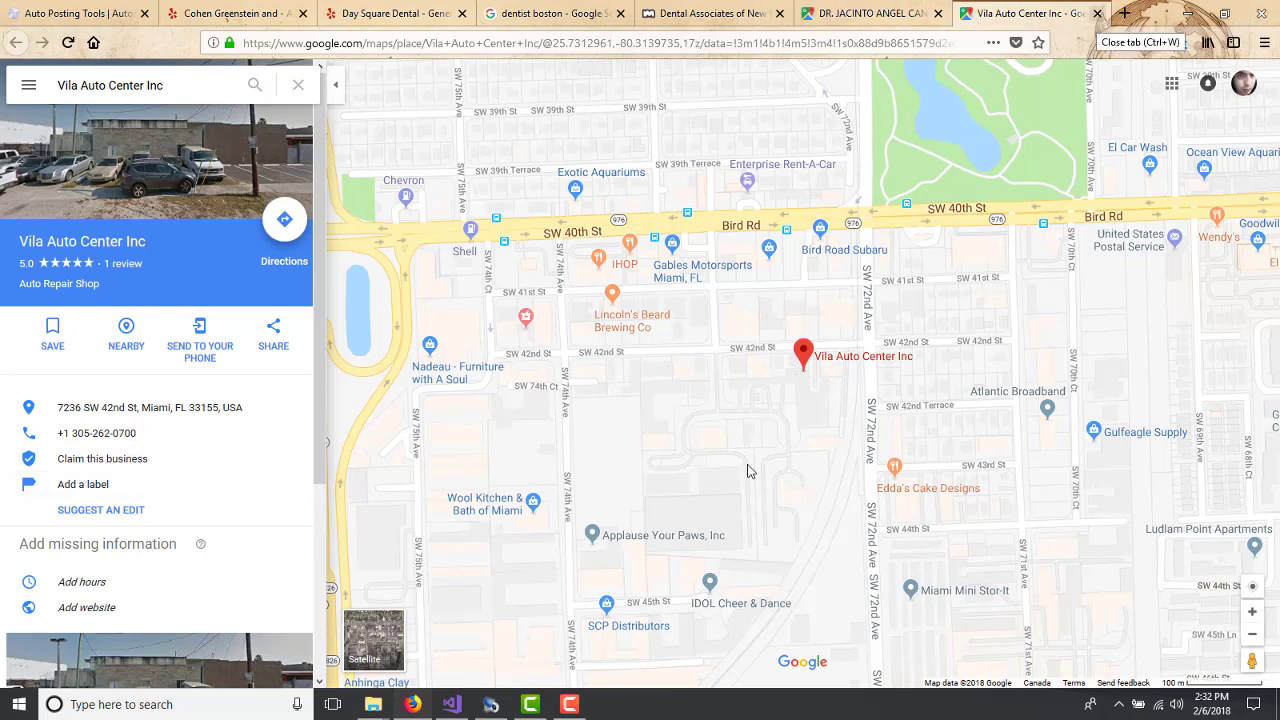
{"action": "left_click", "coordinate": [491, 705]}
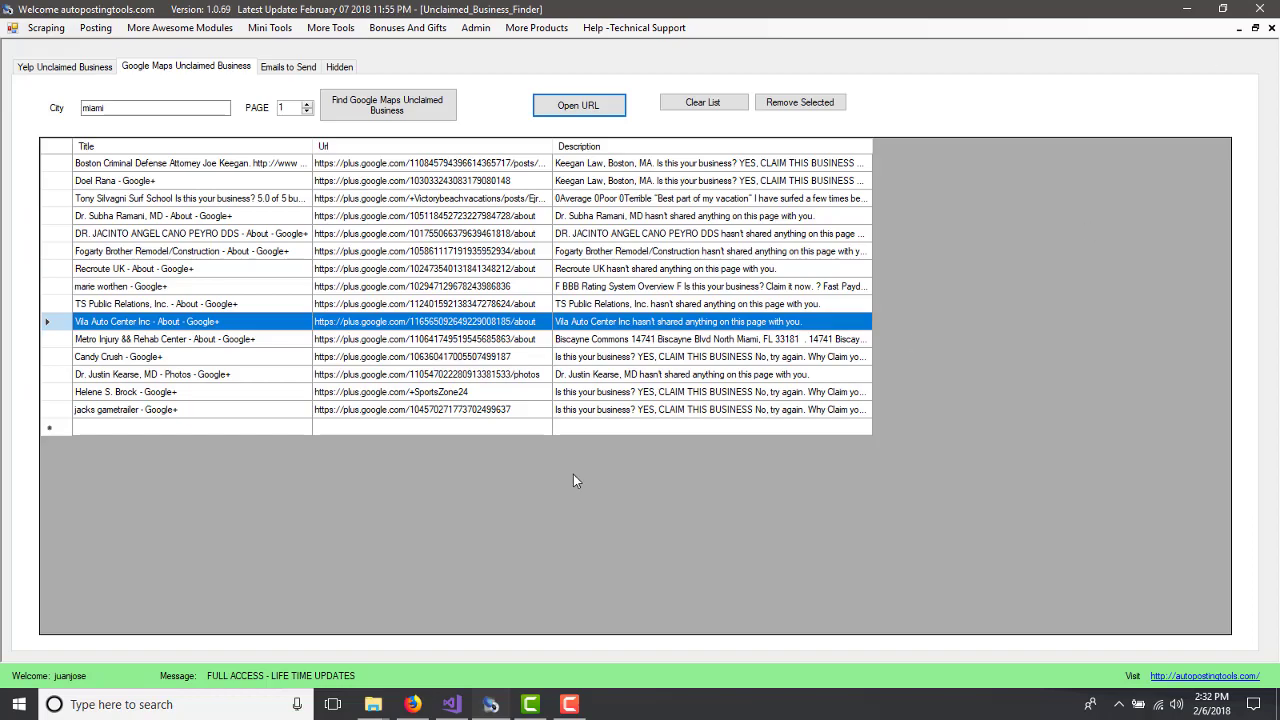
Step: Switch to the browser and go back to the "dentist boston" Google results to review the ads and local listings
{"action": "left_click", "coordinate": [412, 704]}
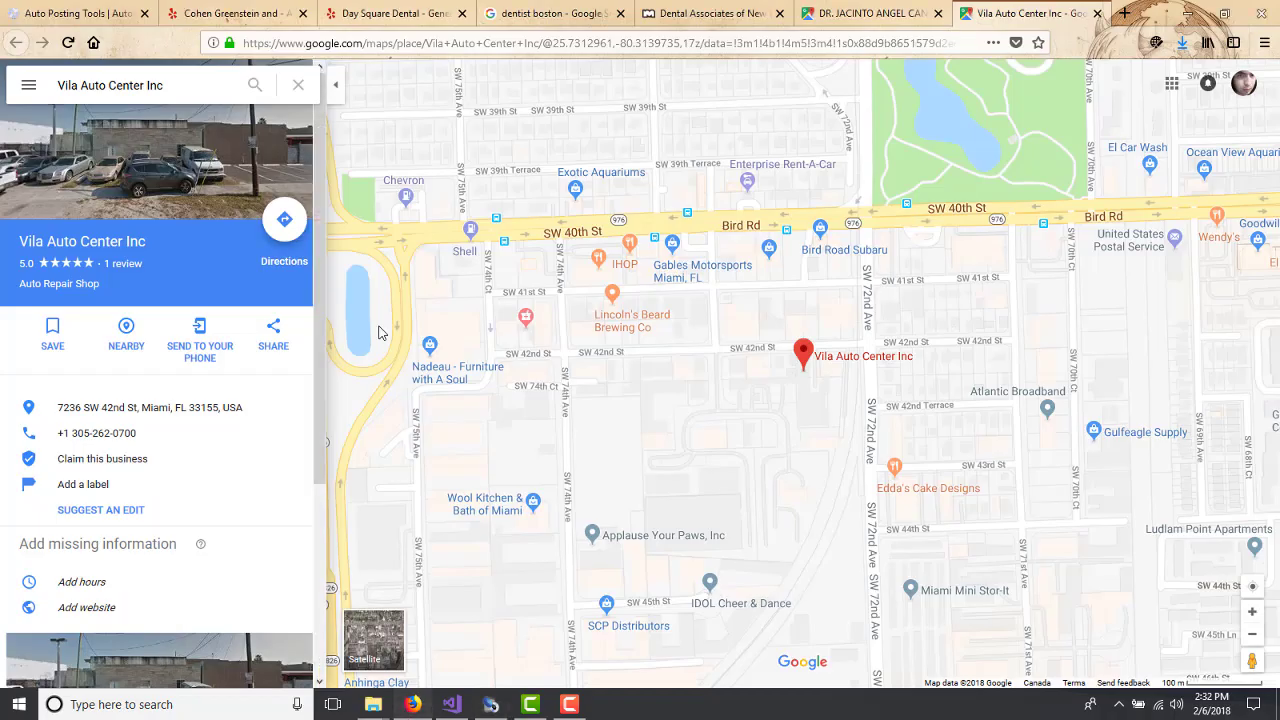
{"action": "left_click", "coordinate": [550, 13]}
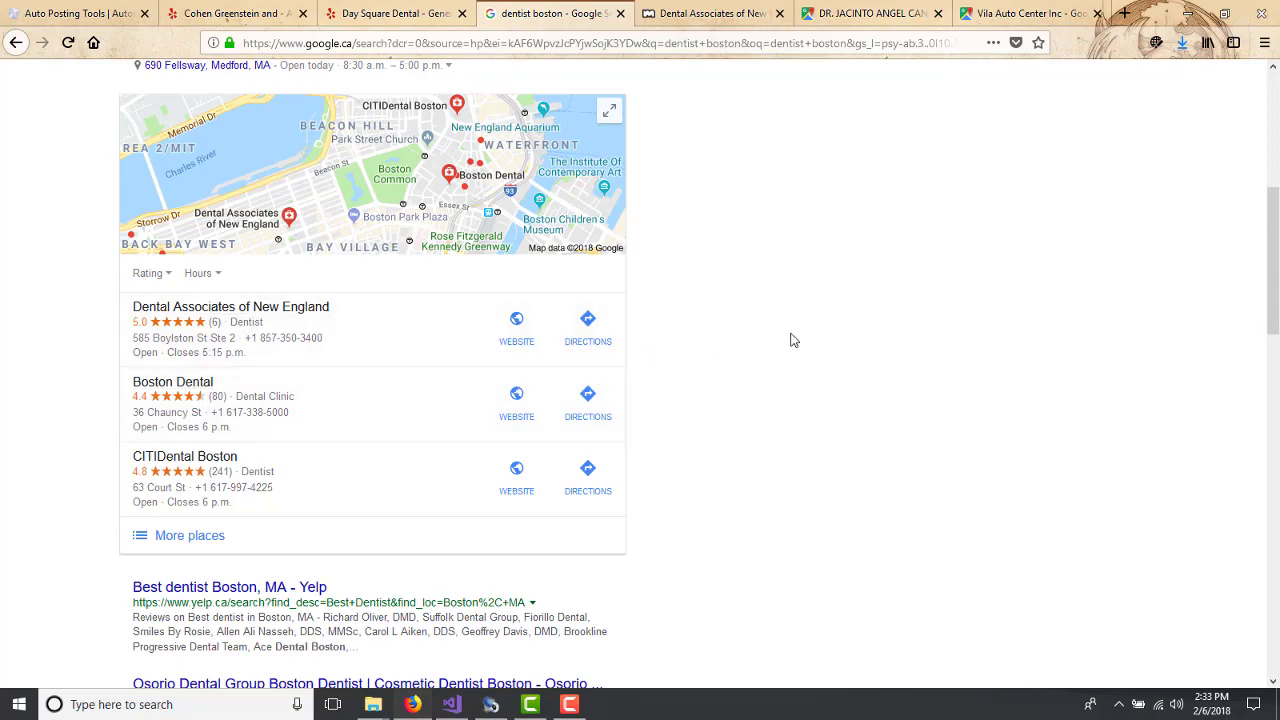
{"action": "scroll", "coordinate": [790, 341], "scroll_direction": "up", "scroll_amount": 3}
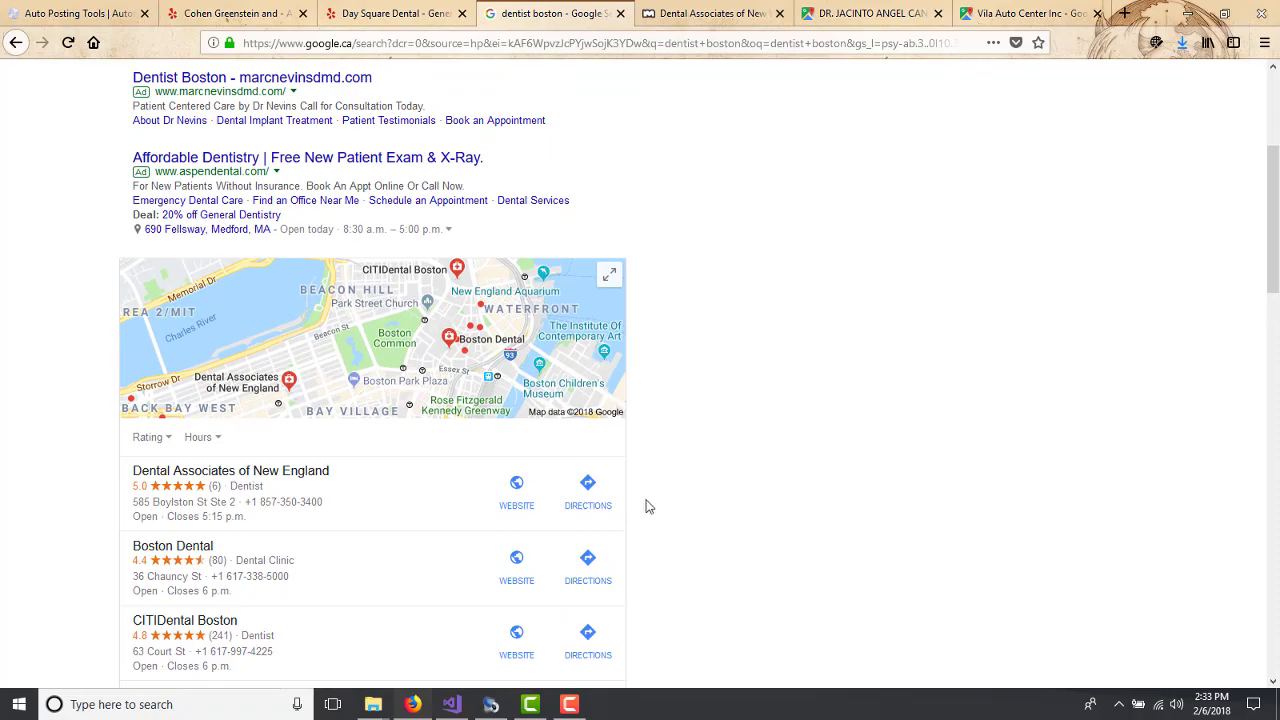
Step: Switch back to the autopostingtools.com program and look through the Yelp list of unclaimed Boston dentists
{"action": "left_click", "coordinate": [491, 704]}
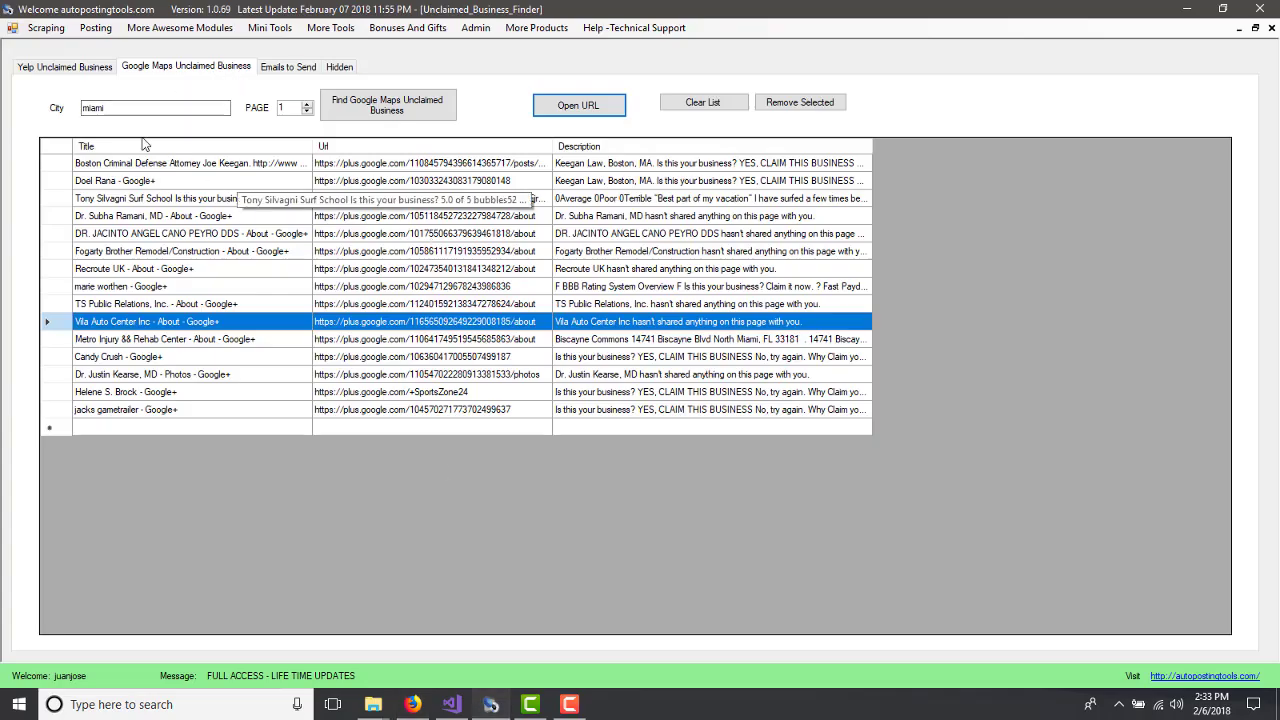
{"action": "left_click", "coordinate": [72, 67]}
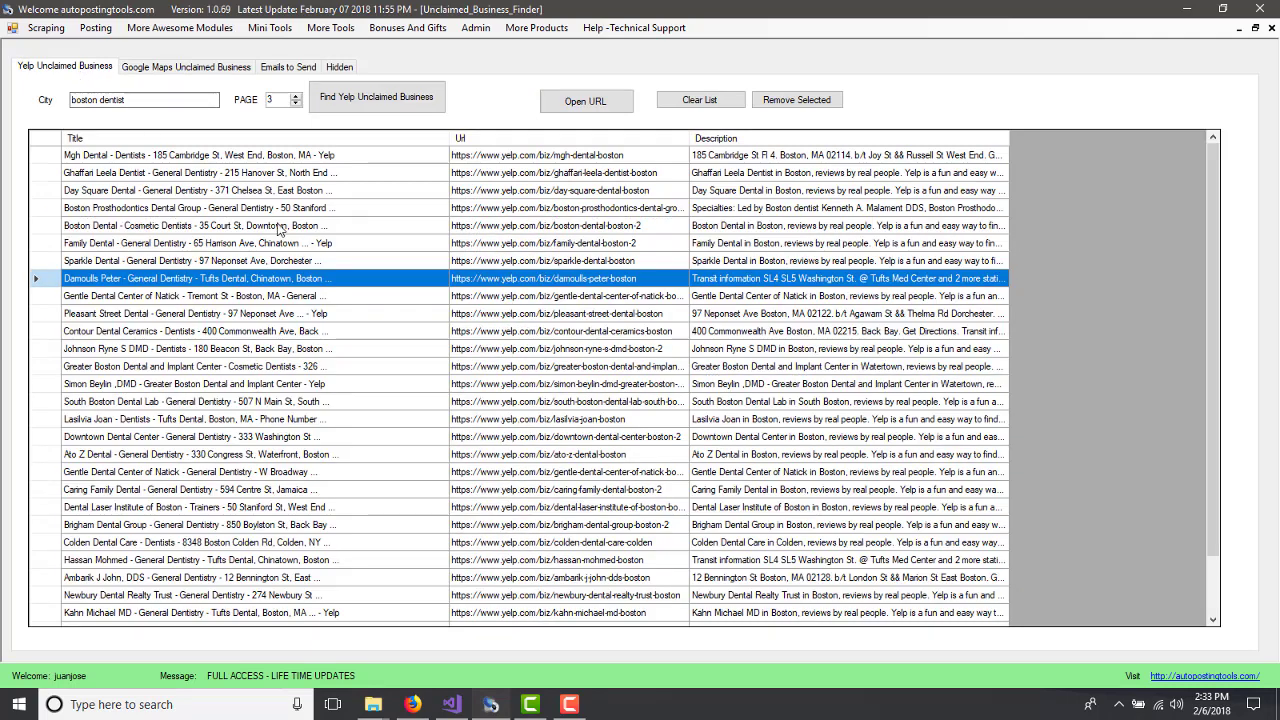
{"action": "left_click", "coordinate": [380, 424]}
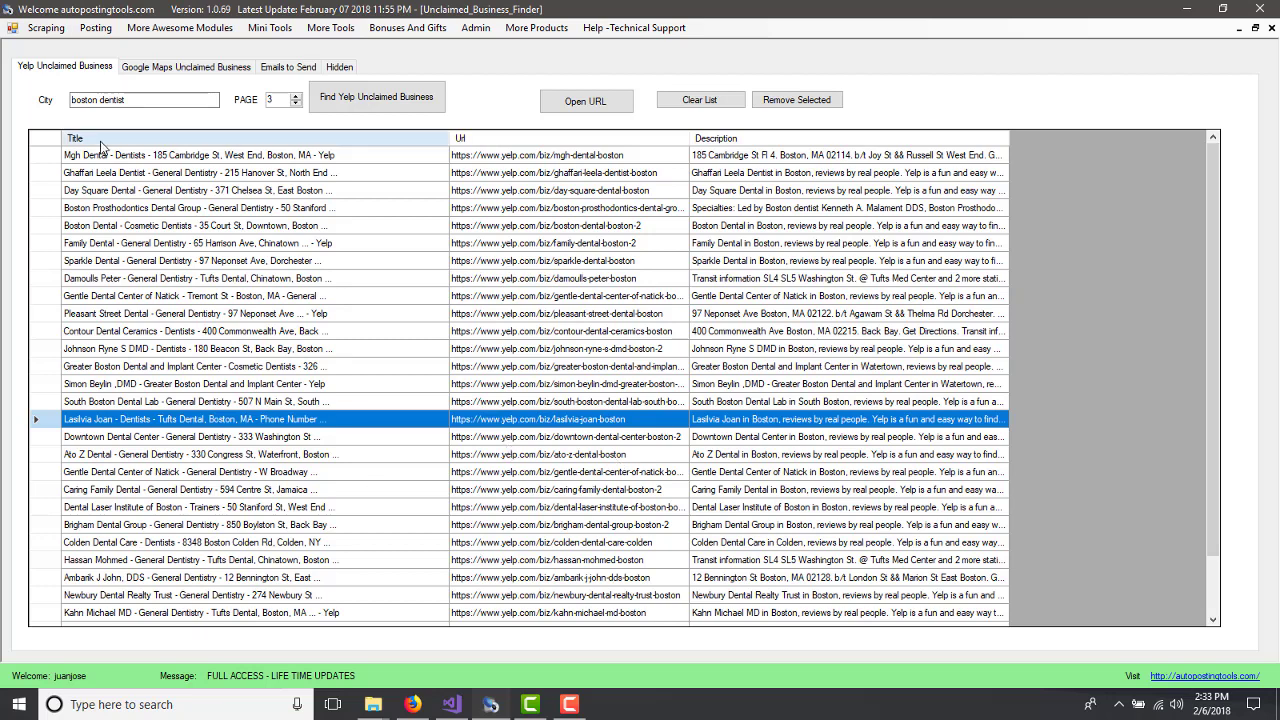
{"action": "left_click", "coordinate": [57, 28]}
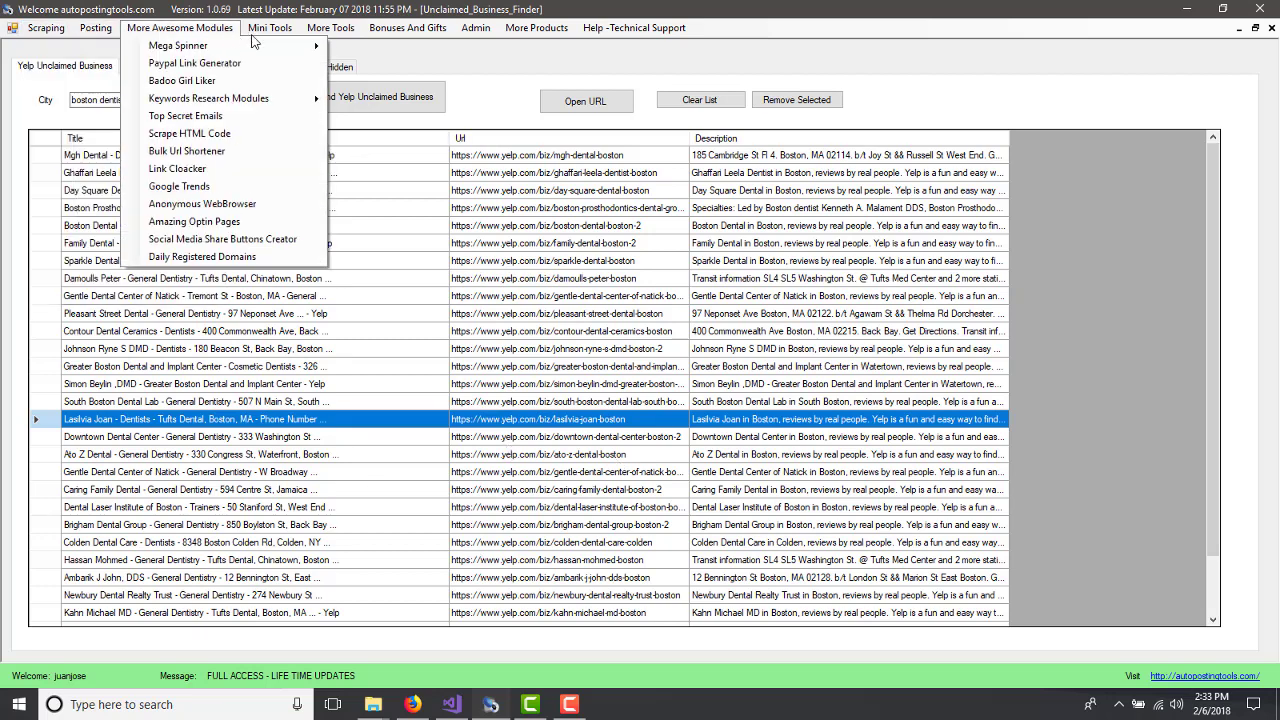
{"action": "mouse_move", "coordinate": [333, 30]}
{"action": "mouse_move", "coordinate": [289, 33]}
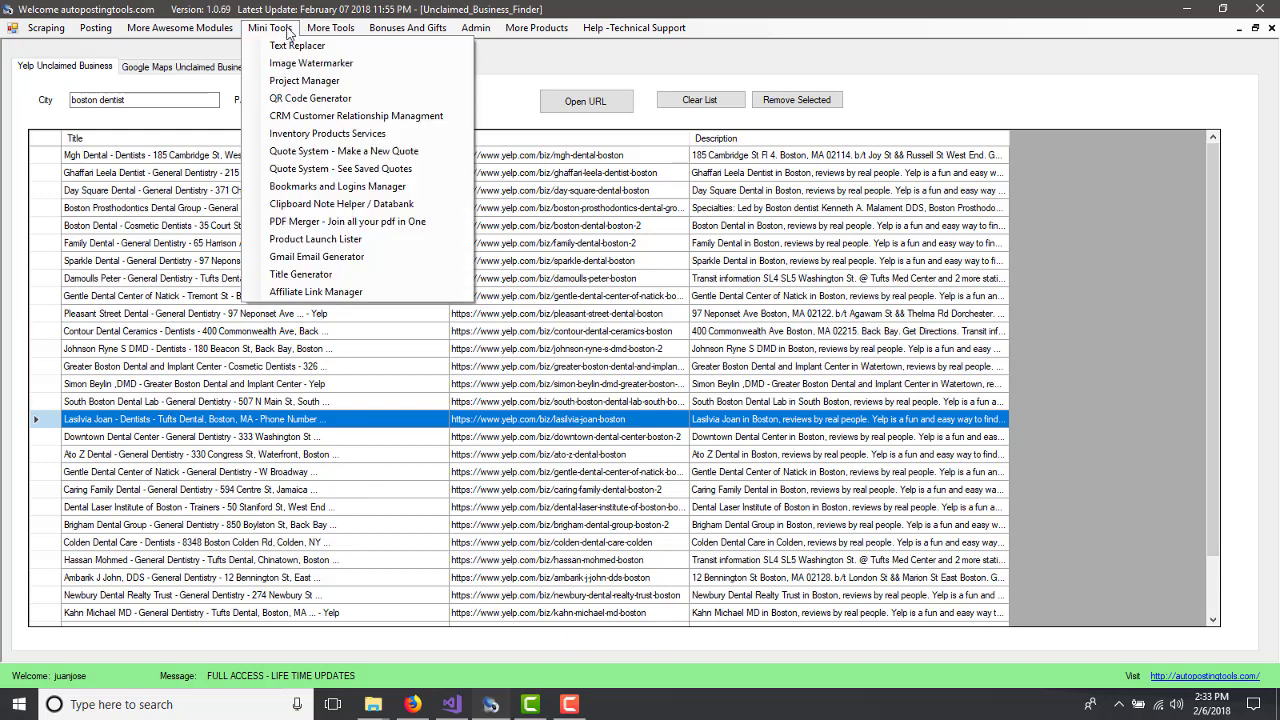
{"action": "mouse_move", "coordinate": [93, 37]}
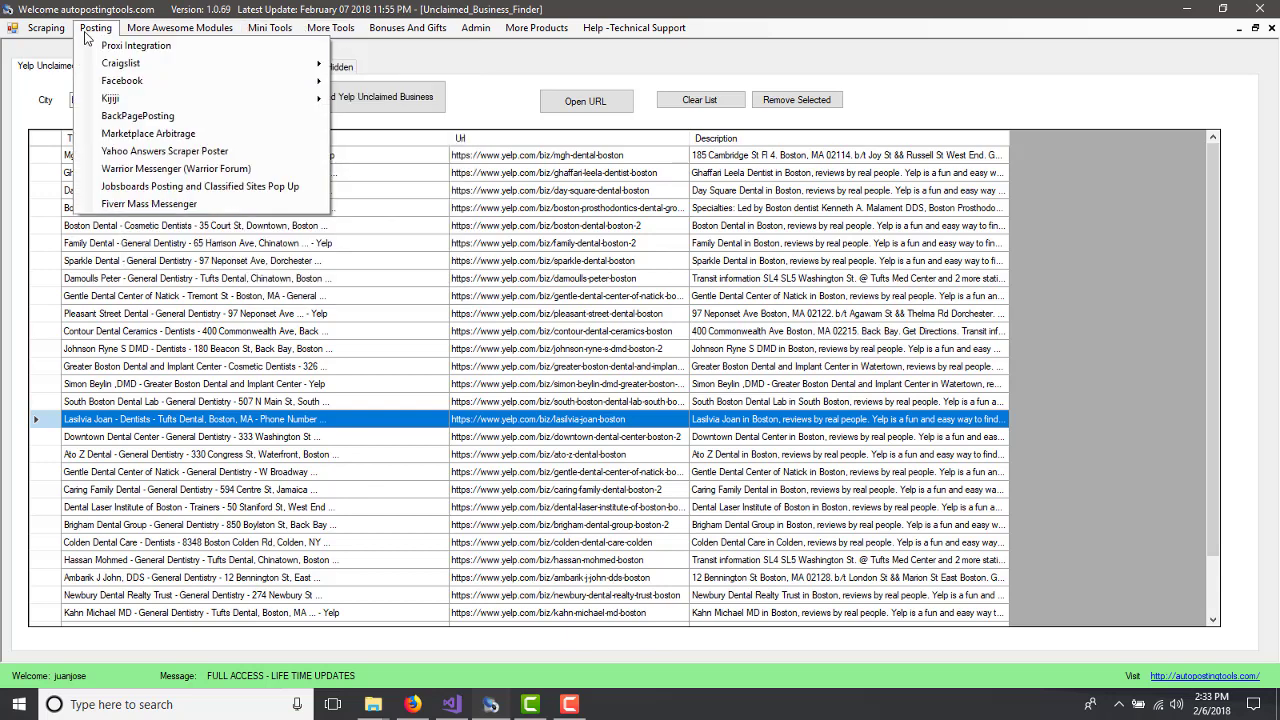
{"action": "left_click", "coordinate": [450, 282]}
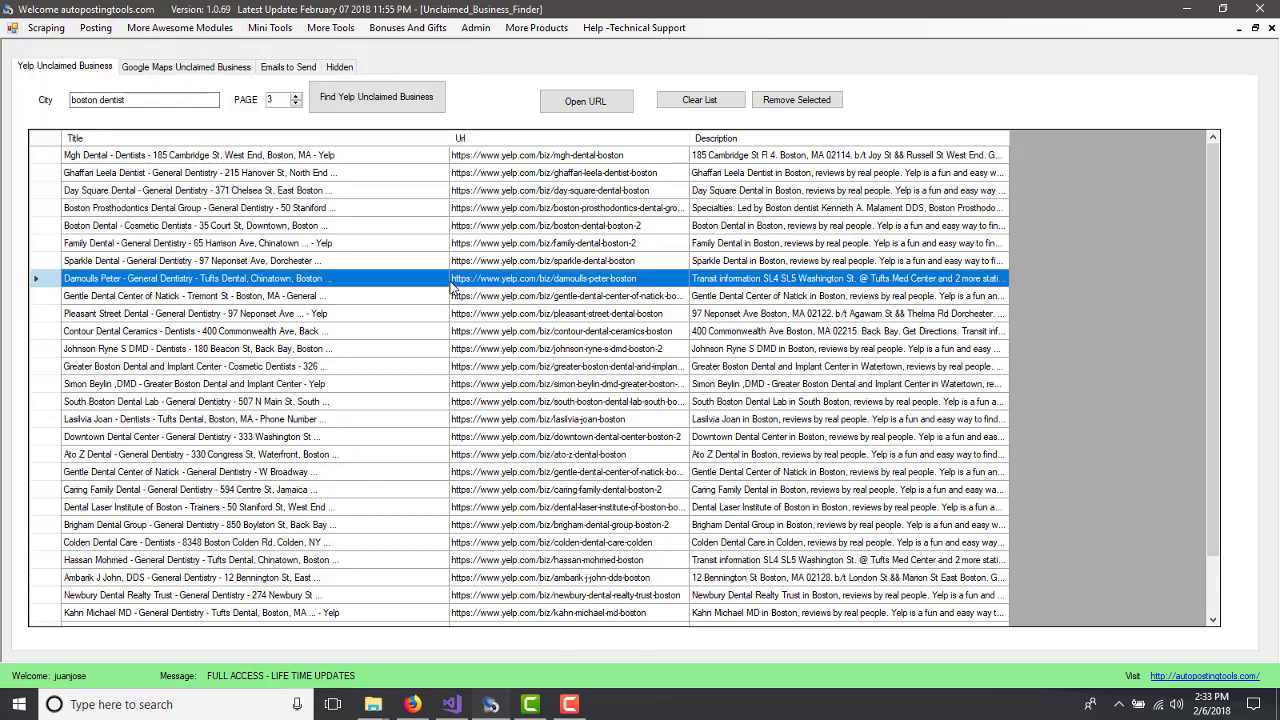